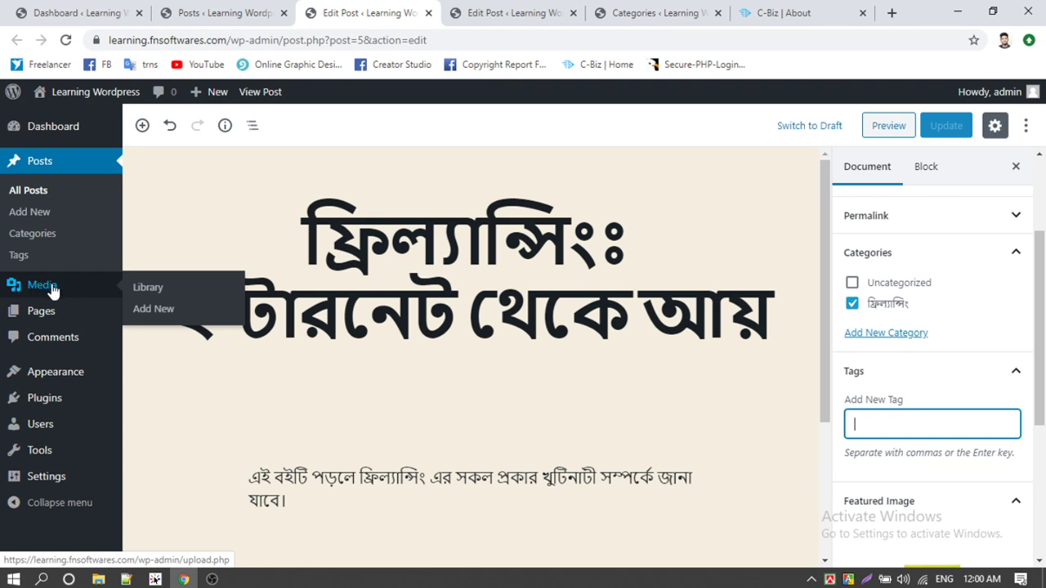
Open the Media Library in a new tab and look through its media type and date filter options.
{"action": "right_click", "coordinate": [52, 286]}
{"action": "left_click", "coordinate": [70, 296]}
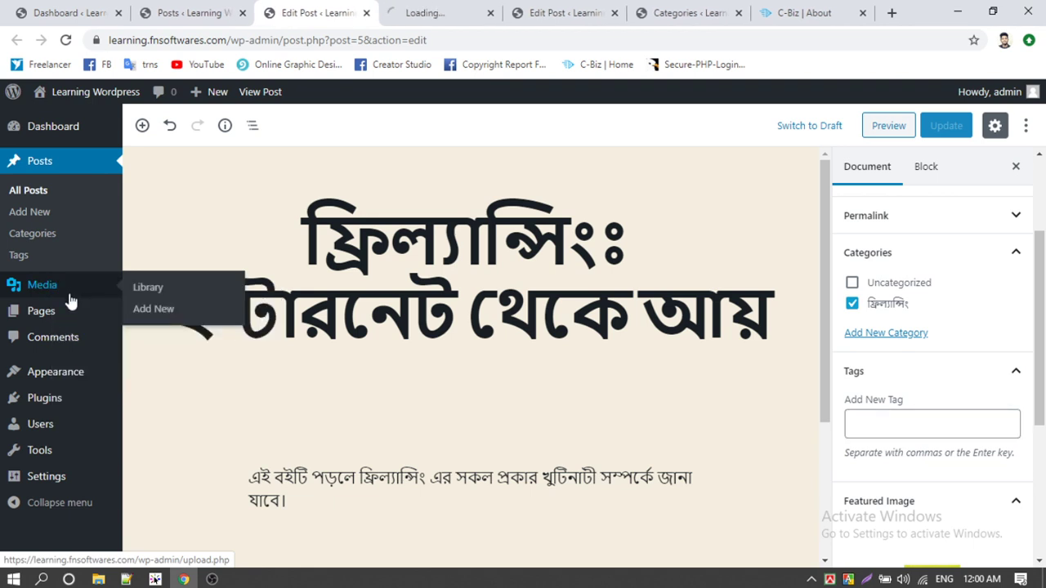
{"action": "left_click", "coordinate": [441, 10]}
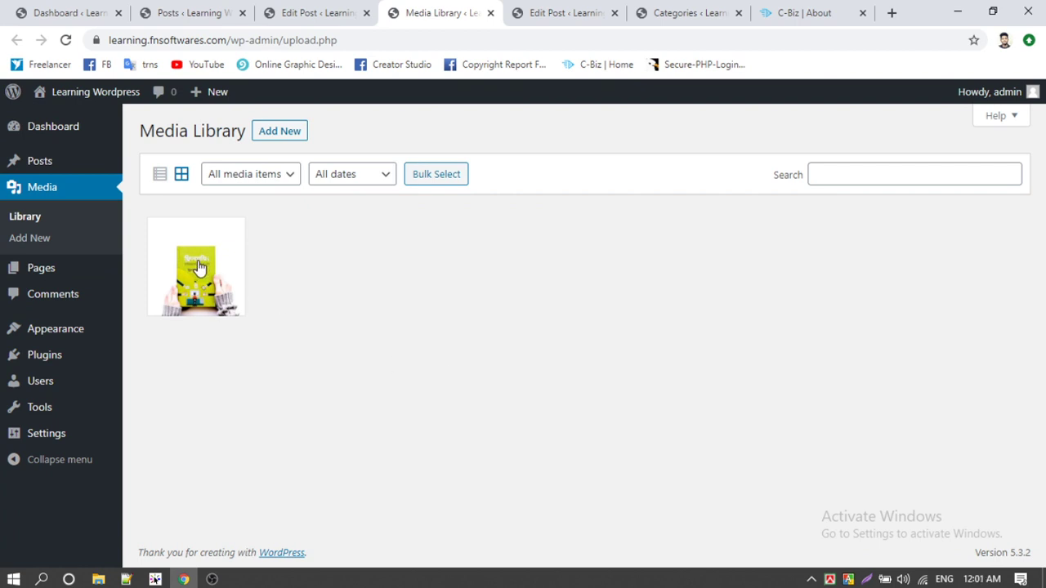
{"action": "left_click", "coordinate": [276, 175]}
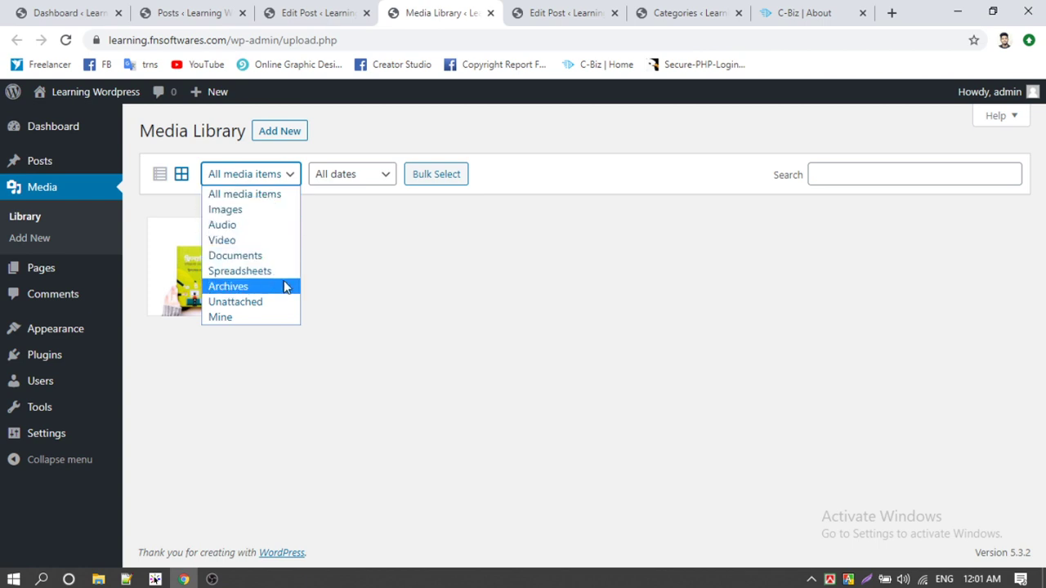
{"action": "left_click", "coordinate": [415, 283]}
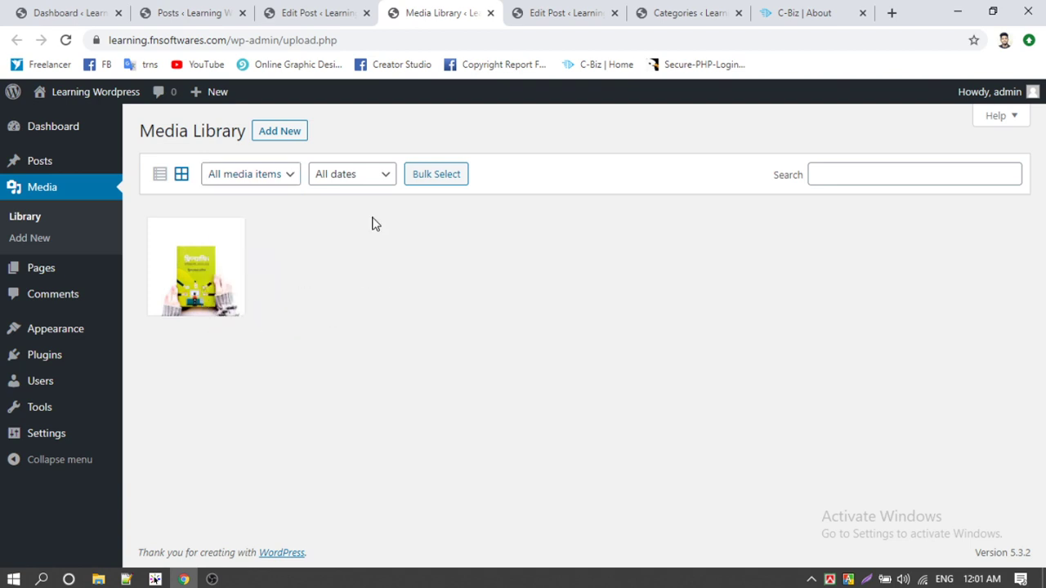
{"action": "left_click", "coordinate": [366, 174]}
{"action": "left_click", "coordinate": [495, 268]}
Open the list of all pages, view the Sample Page in a new tab and read through its content.
{"action": "mouse_move", "coordinate": [54, 272]}
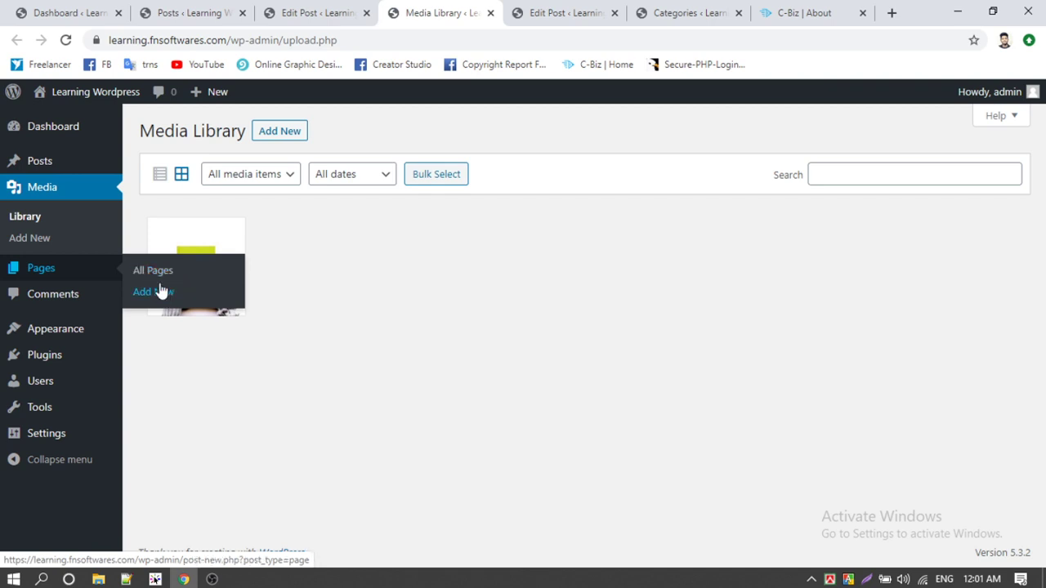
{"action": "left_click", "coordinate": [207, 276]}
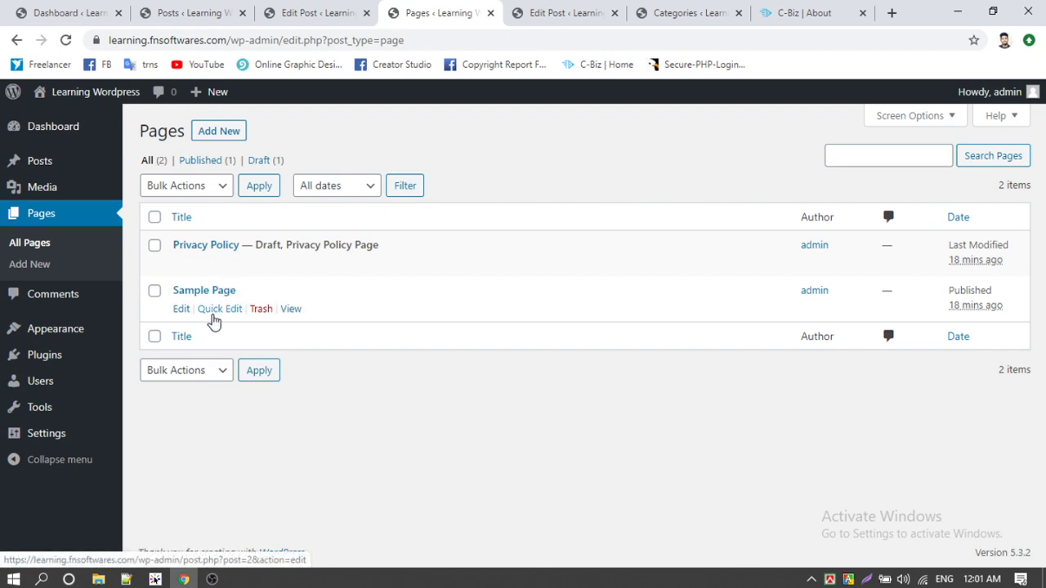
{"action": "right_click", "coordinate": [290, 310]}
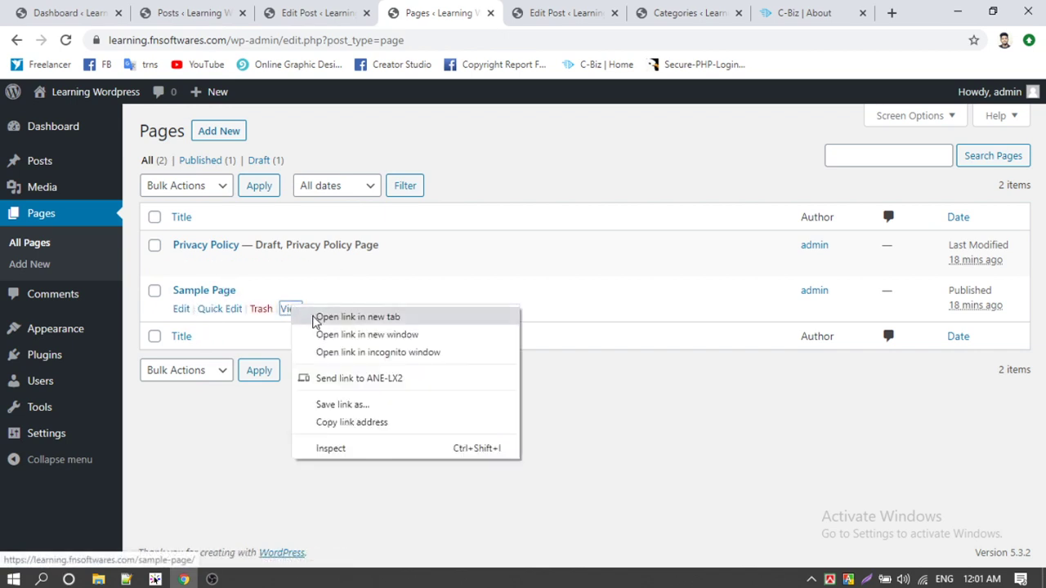
{"action": "left_click", "coordinate": [331, 316]}
{"action": "left_click", "coordinate": [527, 9]}
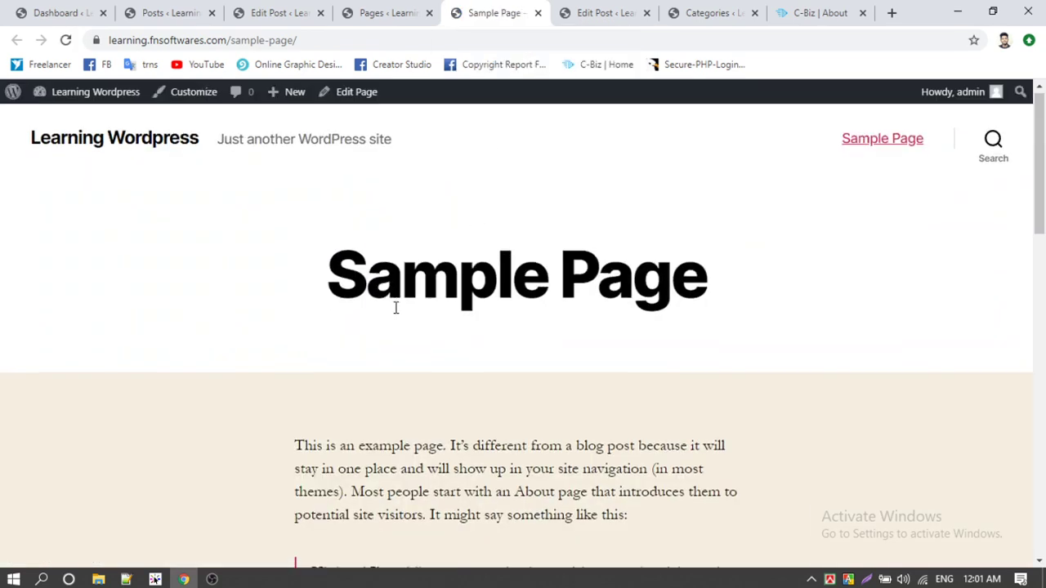
{"action": "scroll", "coordinate": [395, 307], "scroll_direction": "down", "scroll_amount": 10}
{"action": "scroll", "coordinate": [395, 307], "scroll_direction": "up", "scroll_amount": 8}
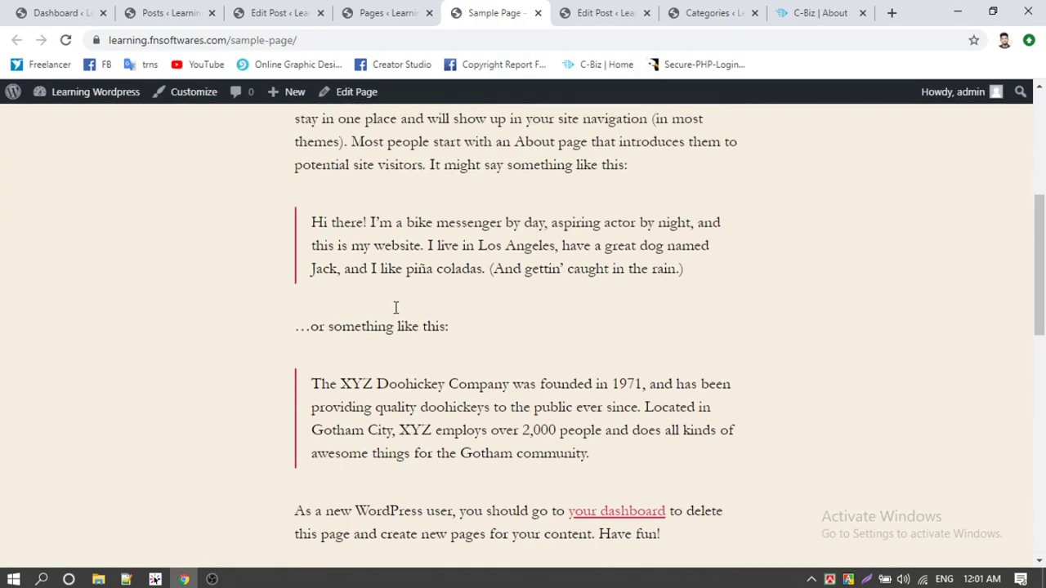
{"action": "scroll", "coordinate": [395, 307], "scroll_direction": "up", "scroll_amount": 5}
Create a new page titled "About" with the paragraph "This is a learning tutorial.".
{"action": "left_click", "coordinate": [384, 12]}
{"action": "left_click", "coordinate": [218, 130]}
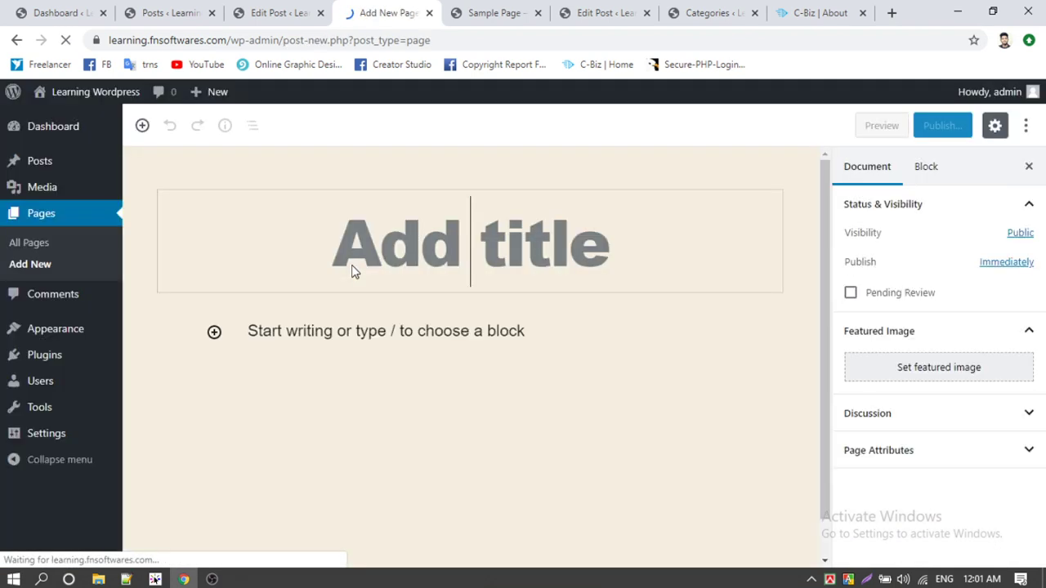
{"action": "type", "text": "About"}
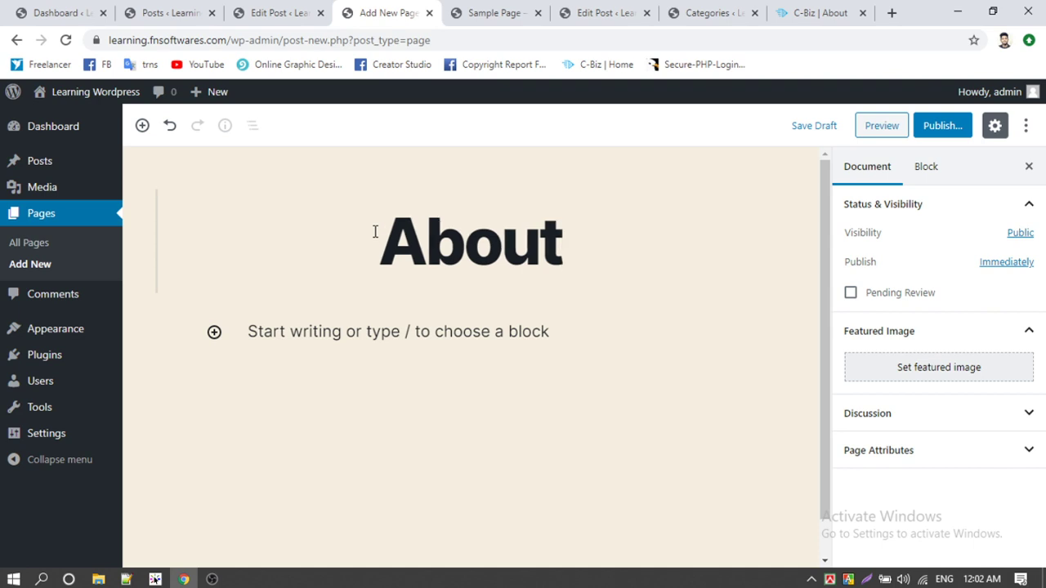
{"action": "left_click", "coordinate": [327, 328]}
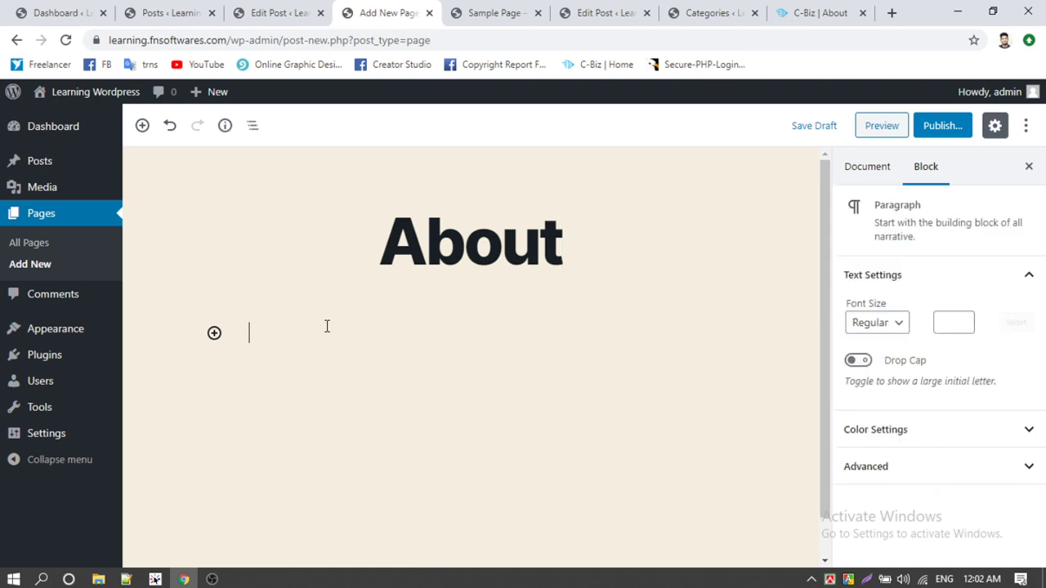
{"action": "type", "text": "This is a learning tutorial."}
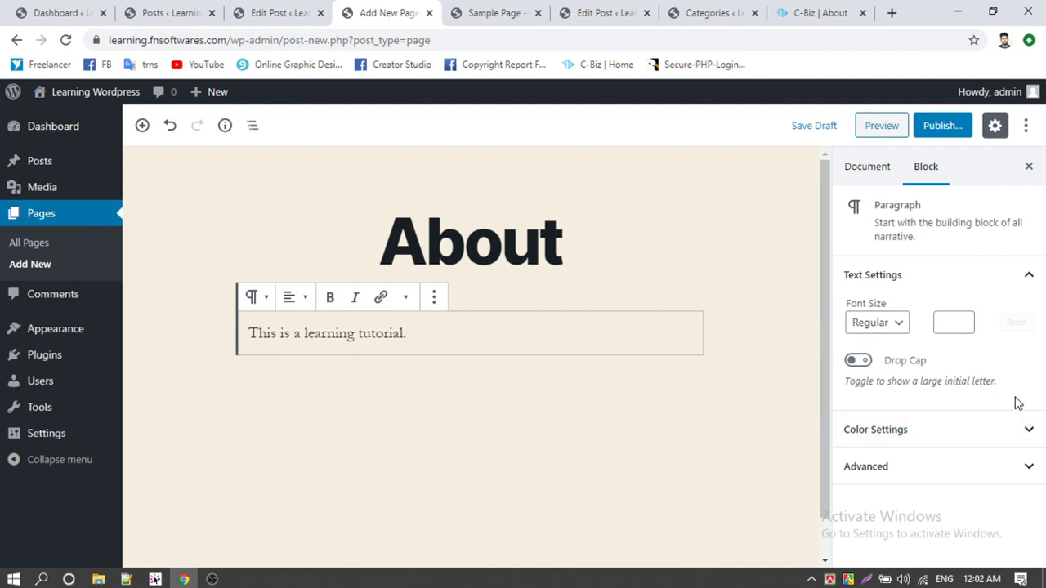
Publish the About page and view it on the live site in a new tab.
{"action": "left_click", "coordinate": [941, 125]}
{"action": "left_click", "coordinate": [952, 125]}
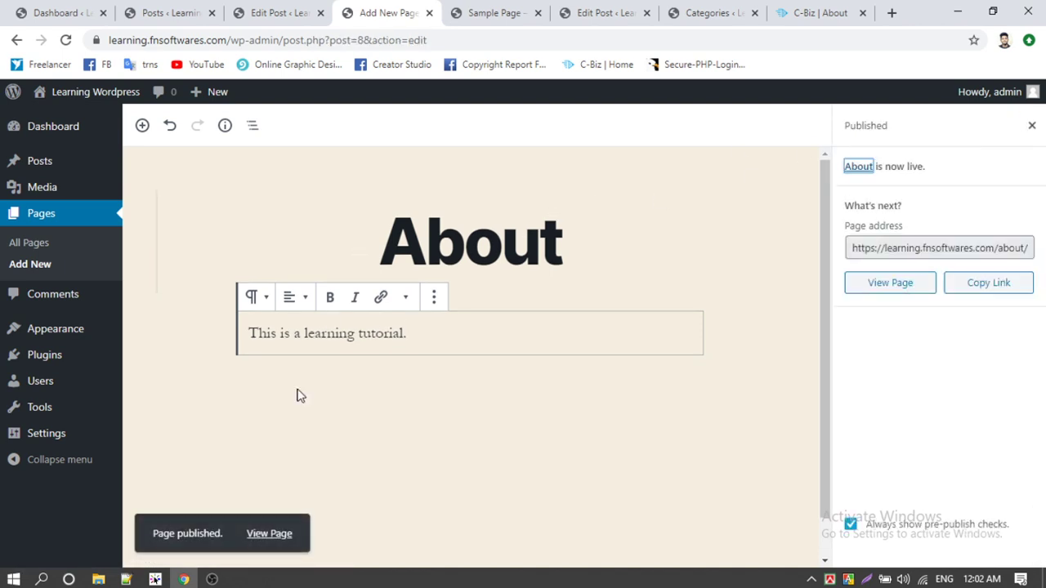
{"action": "right_click", "coordinate": [263, 536]}
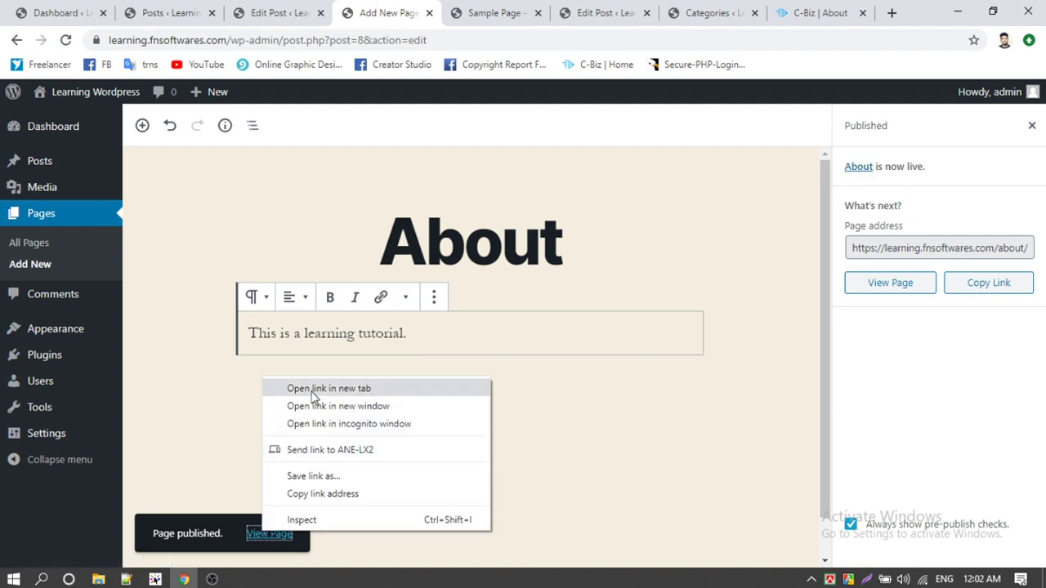
{"action": "left_click", "coordinate": [270, 389]}
{"action": "left_click", "coordinate": [541, 12]}
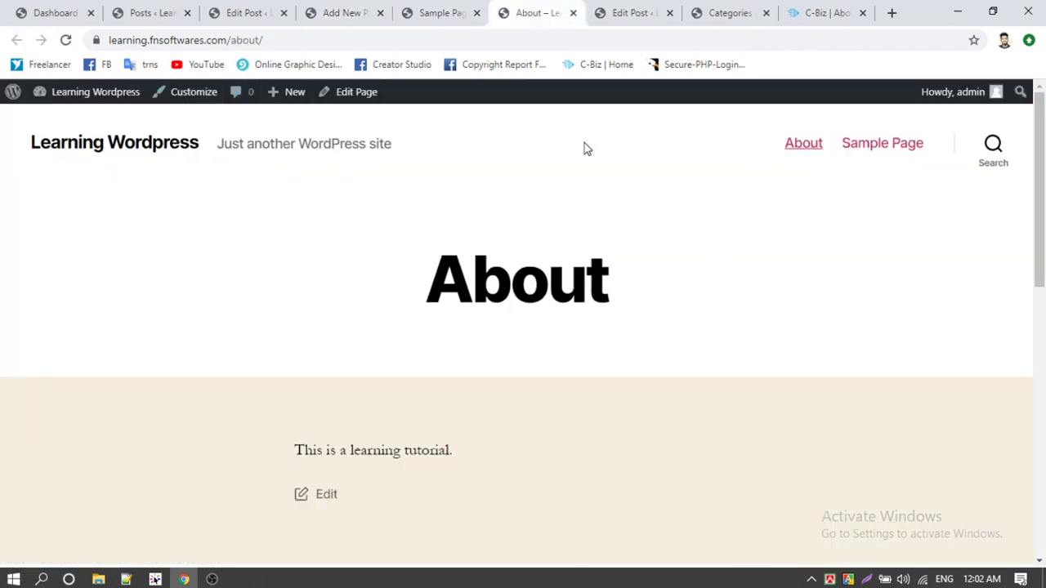
Go to the site's home page and examine its site search, posts and footer widgets.
{"action": "left_click", "coordinate": [121, 146]}
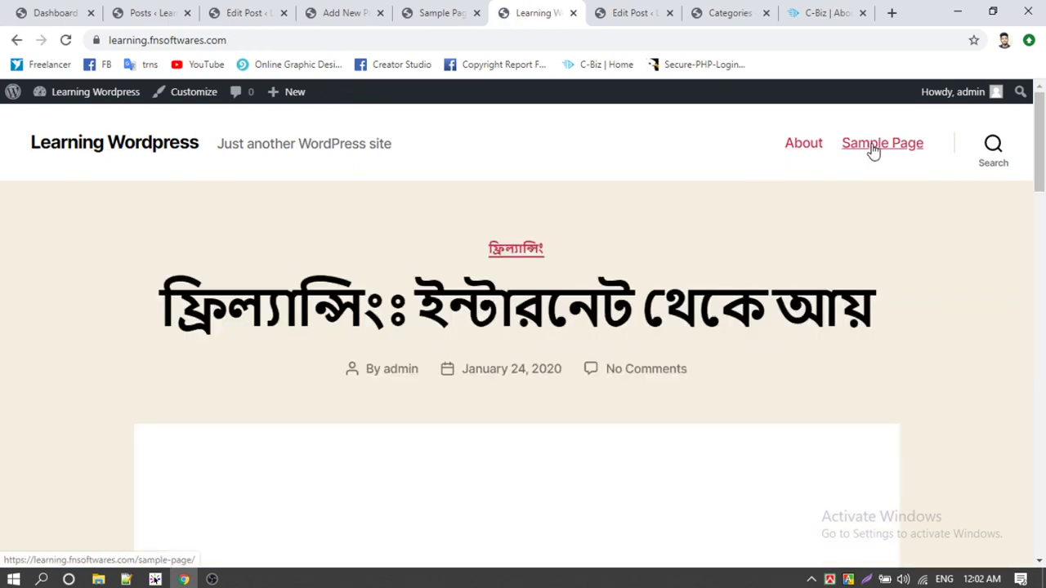
{"action": "left_click", "coordinate": [992, 149]}
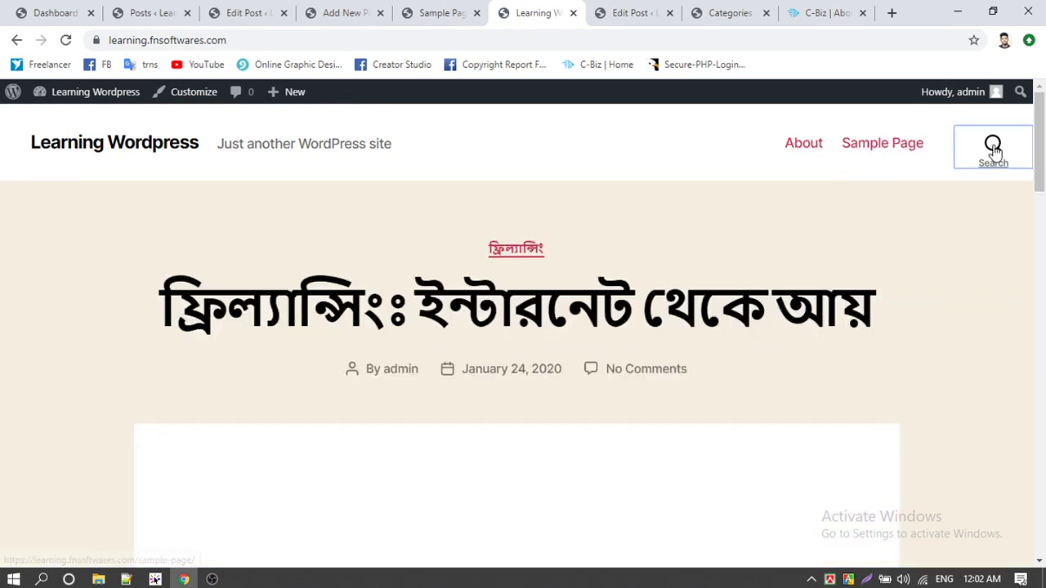
{"action": "left_click", "coordinate": [997, 161]}
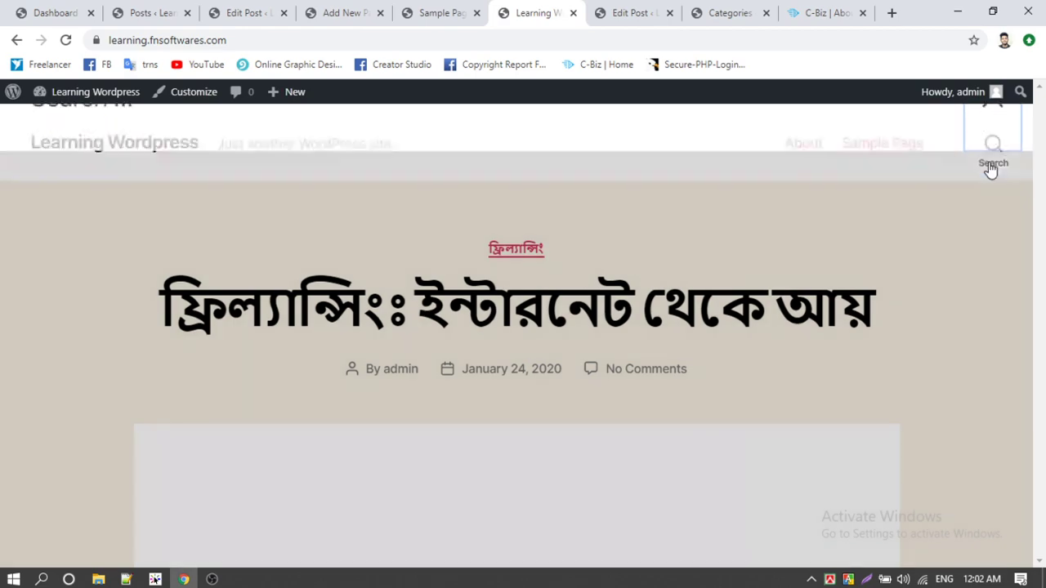
{"action": "scroll", "coordinate": [54, 303], "scroll_direction": "down", "scroll_amount": 6}
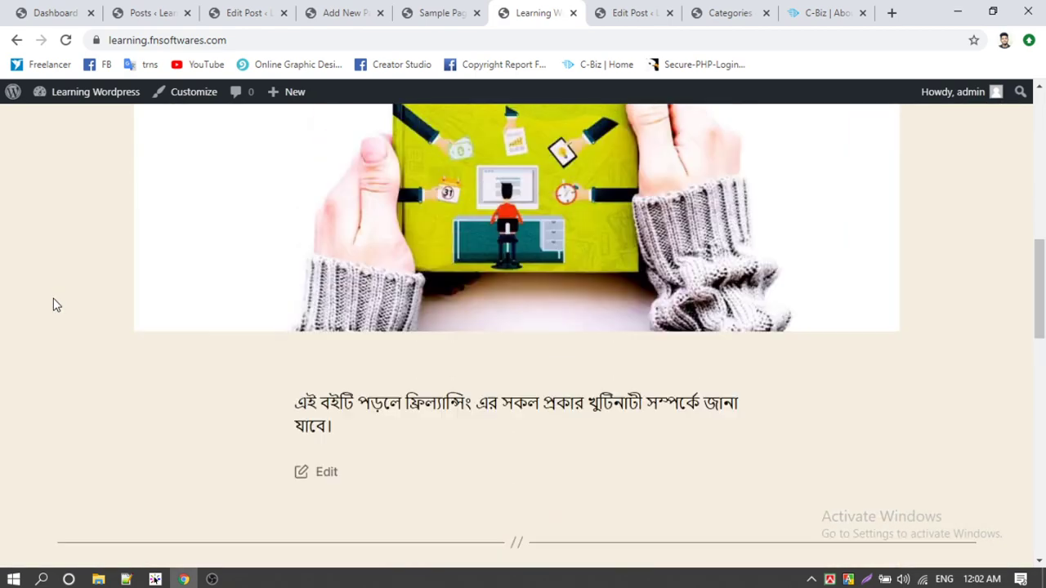
{"action": "scroll", "coordinate": [54, 303], "scroll_direction": "up", "scroll_amount": 3}
{"action": "scroll", "coordinate": [54, 304], "scroll_direction": "down", "scroll_amount": 15}
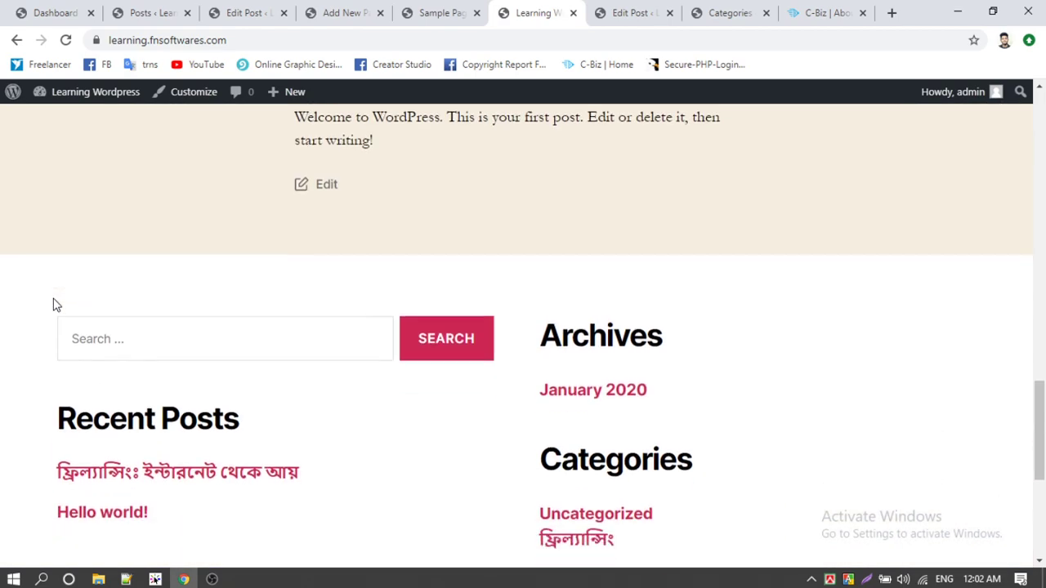
{"action": "scroll", "coordinate": [54, 303], "scroll_direction": "up", "scroll_amount": 10}
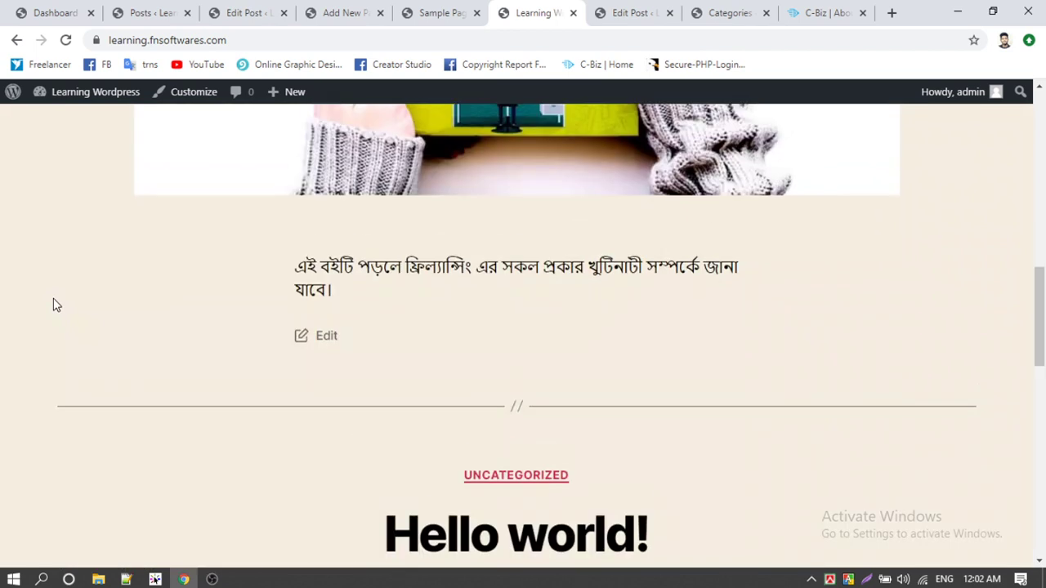
Open the comments list from the post editor's tab to review the site's comments.
{"action": "left_click", "coordinate": [250, 10]}
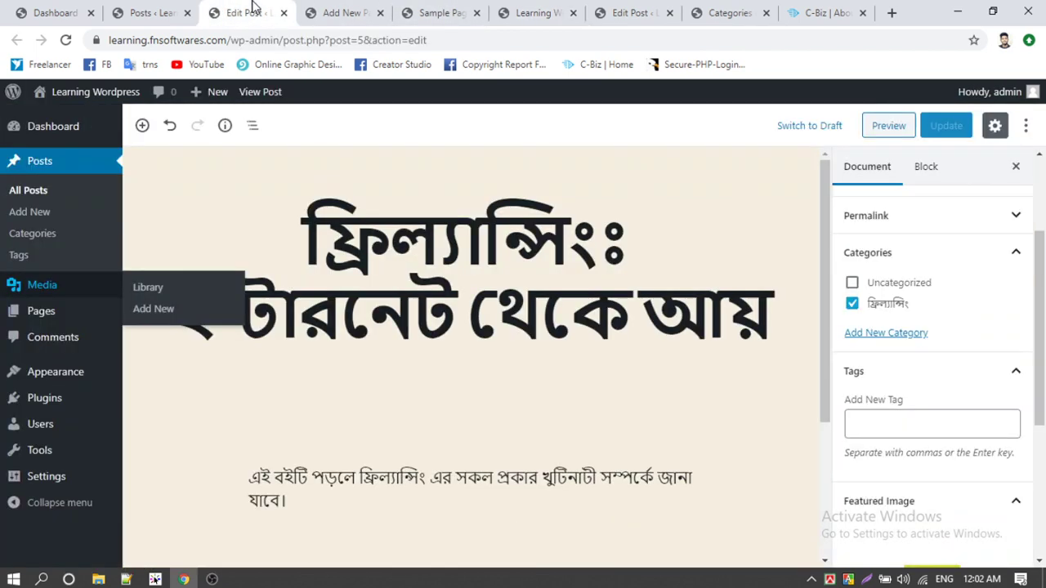
{"action": "left_click", "coordinate": [75, 346]}
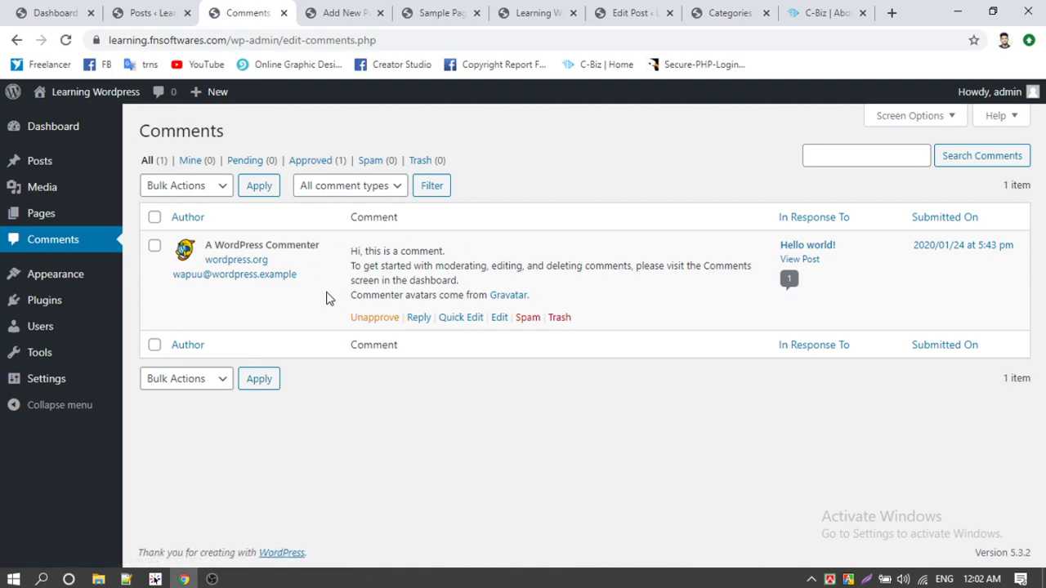
{"action": "left_click", "coordinate": [211, 579]}
{"action": "left_click", "coordinate": [177, 467]}
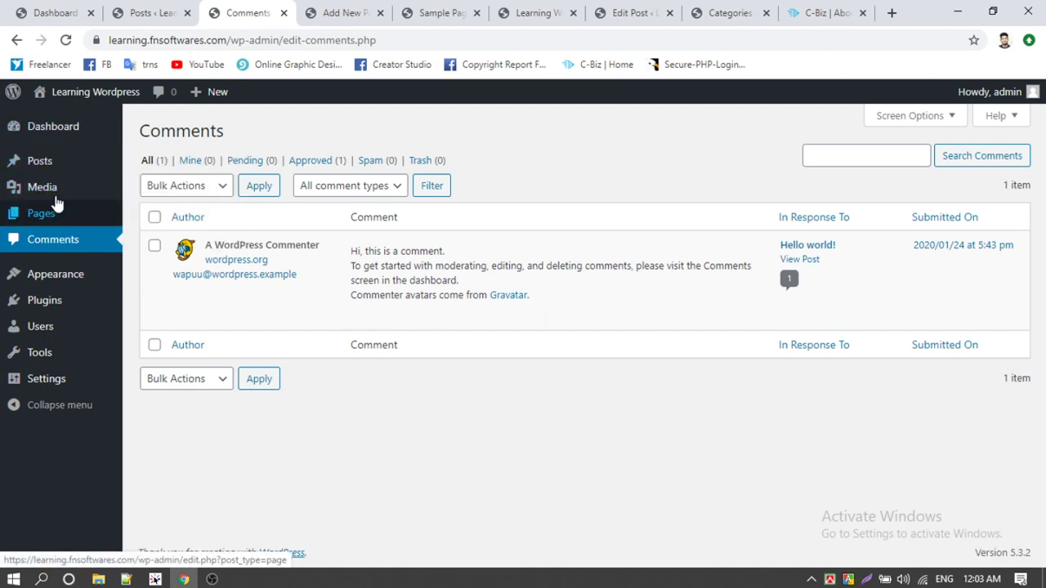
{"action": "mouse_move", "coordinate": [27, 166]}
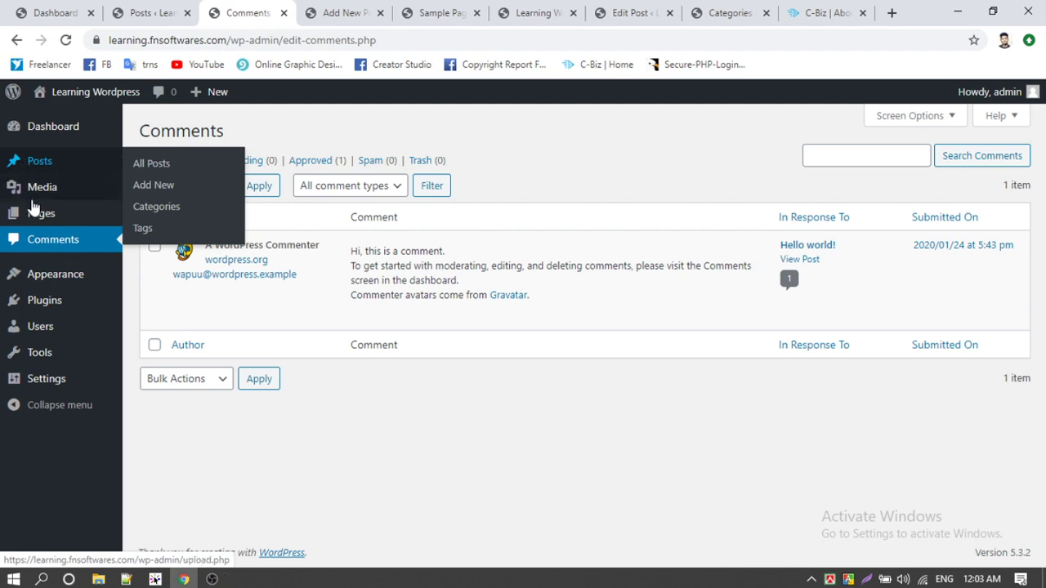
{"action": "mouse_move", "coordinate": [43, 215]}
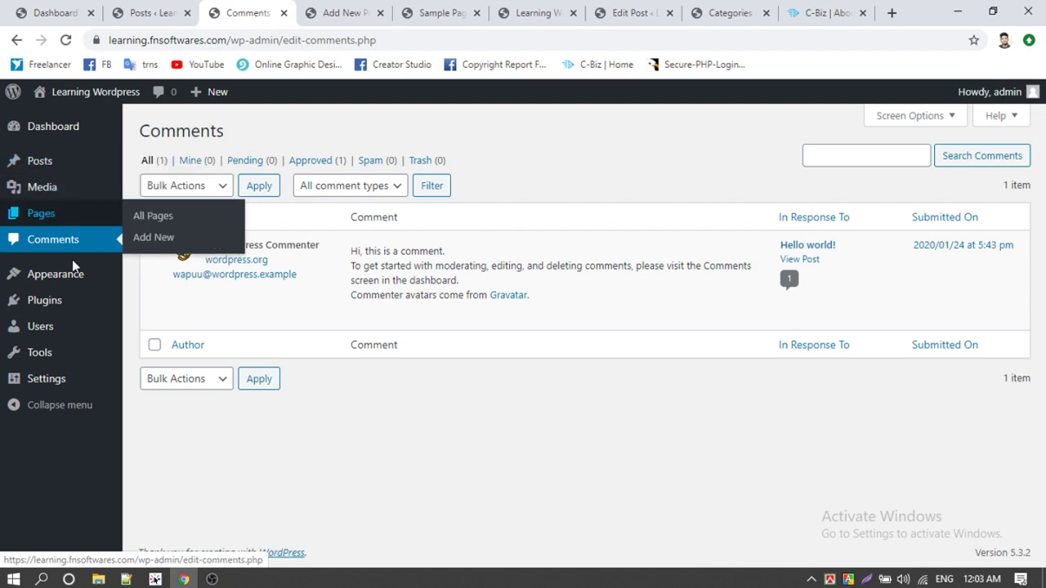
{"action": "mouse_move", "coordinate": [110, 388]}
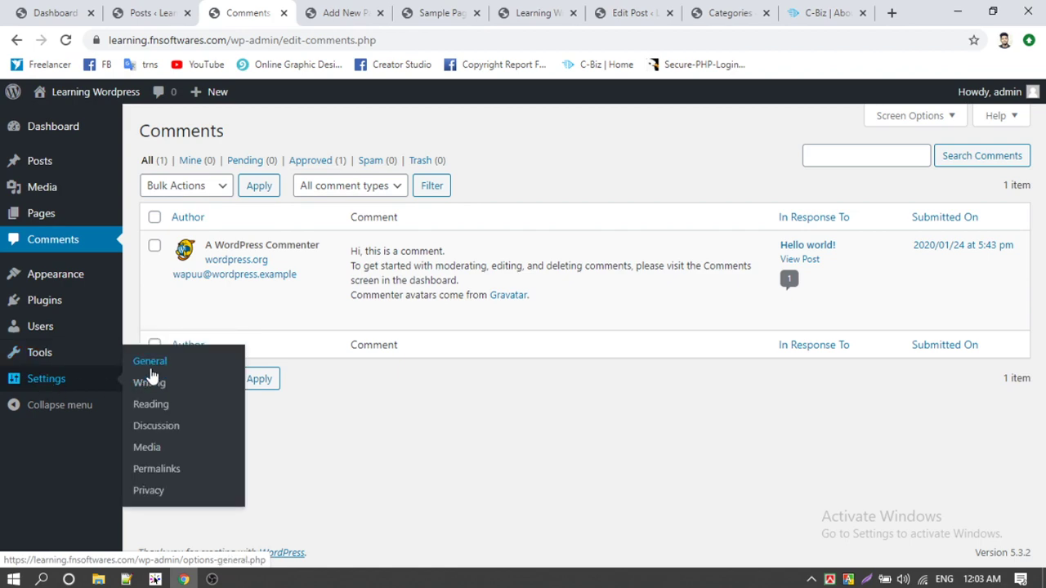
{"action": "mouse_move", "coordinate": [40, 276]}
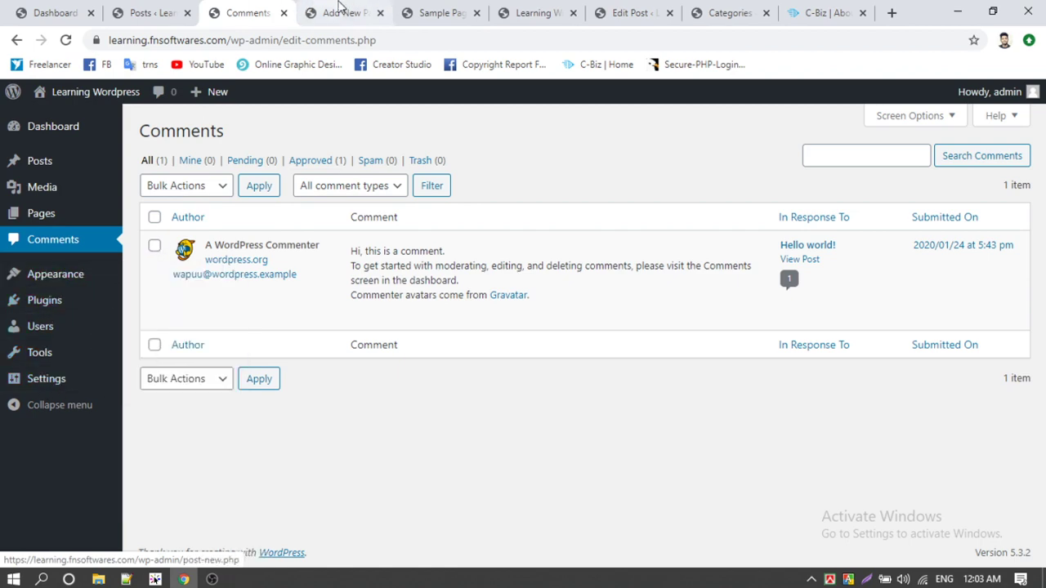
{"action": "left_click", "coordinate": [362, 11]}
{"action": "left_click", "coordinate": [457, 9]}
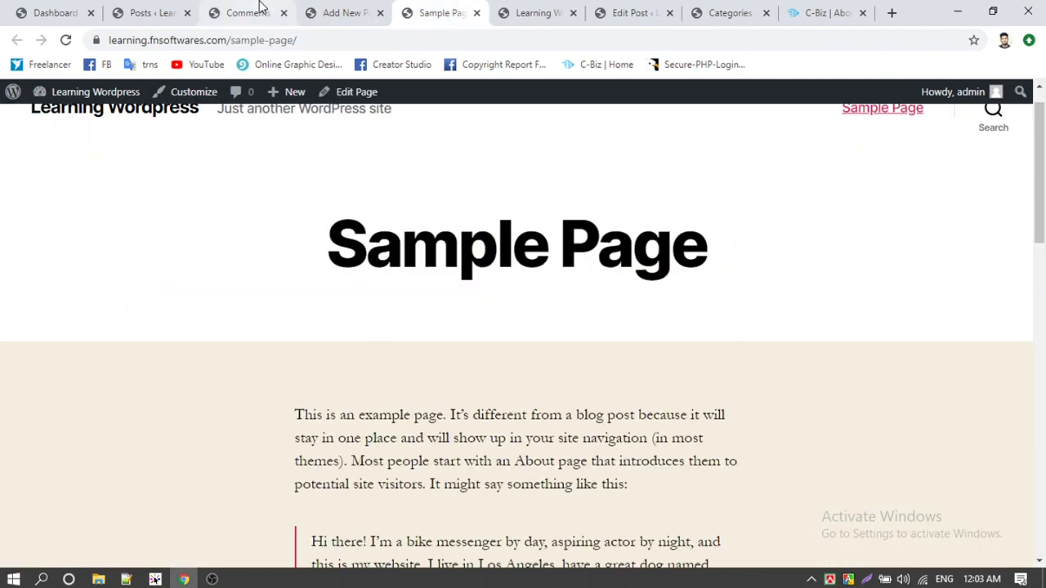
{"action": "scroll", "coordinate": [366, 152], "scroll_direction": "up", "scroll_amount": 1}
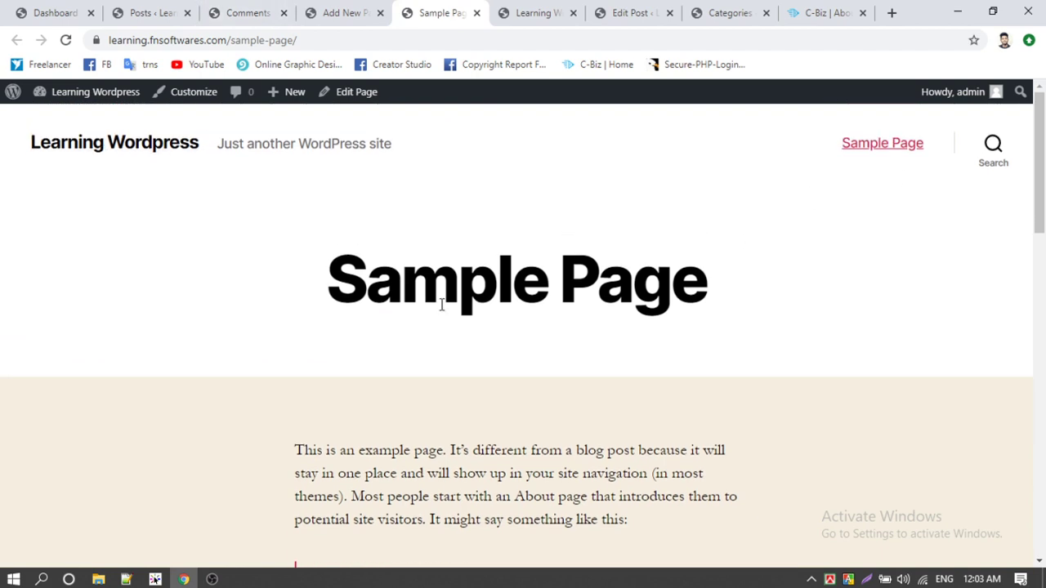
Open the installed themes in the About page editor's tab and close the Sample Page tab.
{"action": "left_click", "coordinate": [333, 8]}
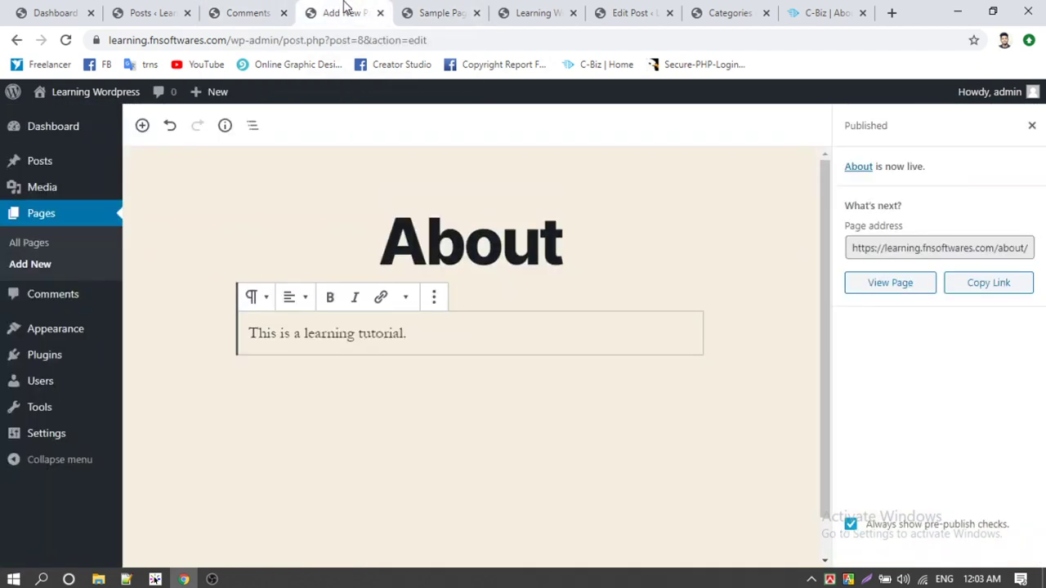
{"action": "mouse_move", "coordinate": [70, 329]}
{"action": "left_click", "coordinate": [159, 331]}
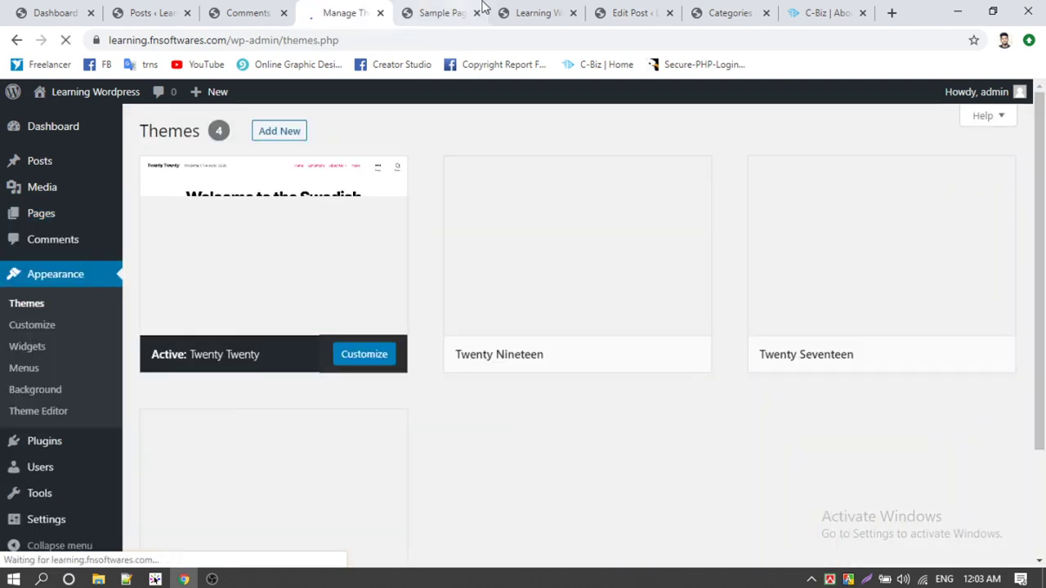
{"action": "left_click", "coordinate": [482, 12]}
{"action": "left_click", "coordinate": [477, 12]}
{"action": "left_click", "coordinate": [353, 10]}
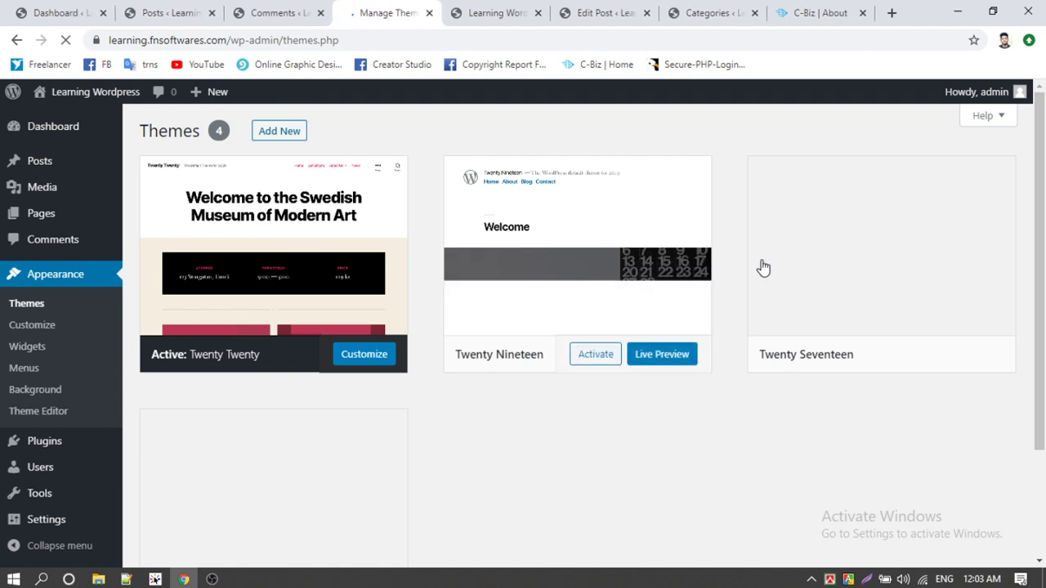
{"action": "mouse_move", "coordinate": [864, 268]}
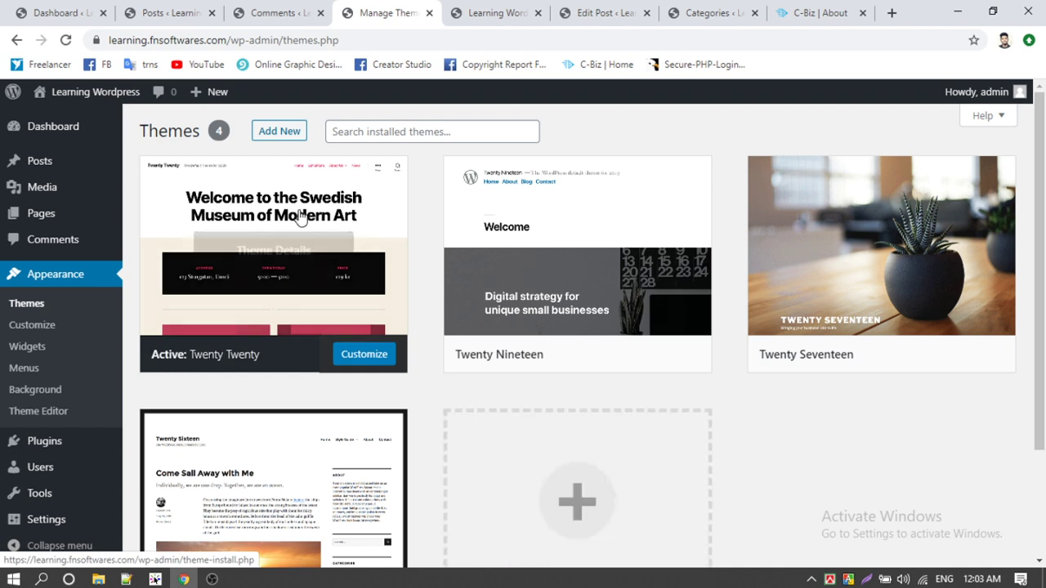
Open the page for adding new themes and look over the live home page's current design before returning to it.
{"action": "left_click", "coordinate": [286, 135]}
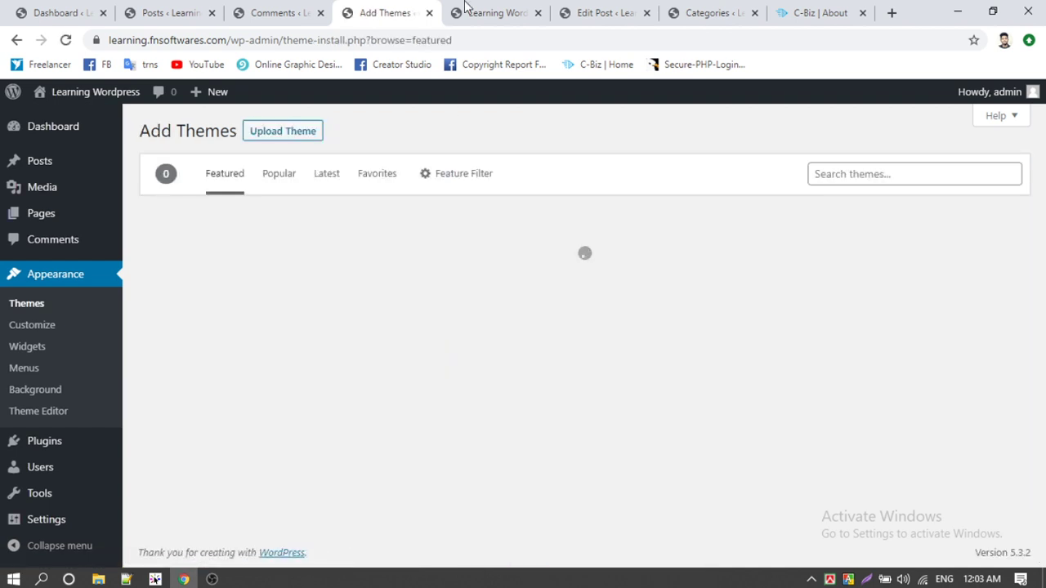
{"action": "left_click", "coordinate": [482, 12]}
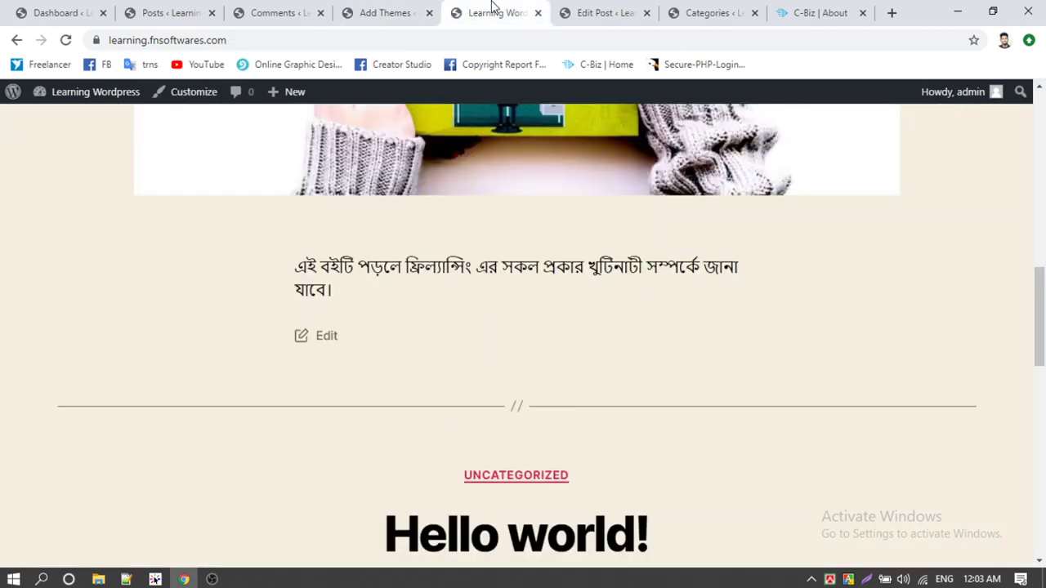
{"action": "scroll", "coordinate": [451, 276], "scroll_direction": "up", "scroll_amount": 7}
{"action": "scroll", "coordinate": [303, 262], "scroll_direction": "down", "scroll_amount": 6}
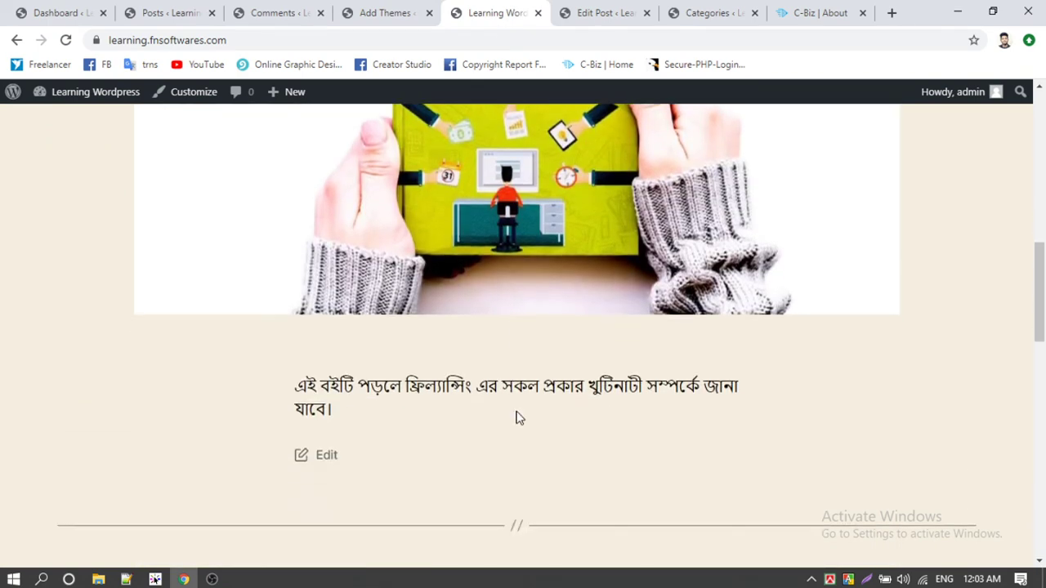
{"action": "left_click", "coordinate": [390, 8]}
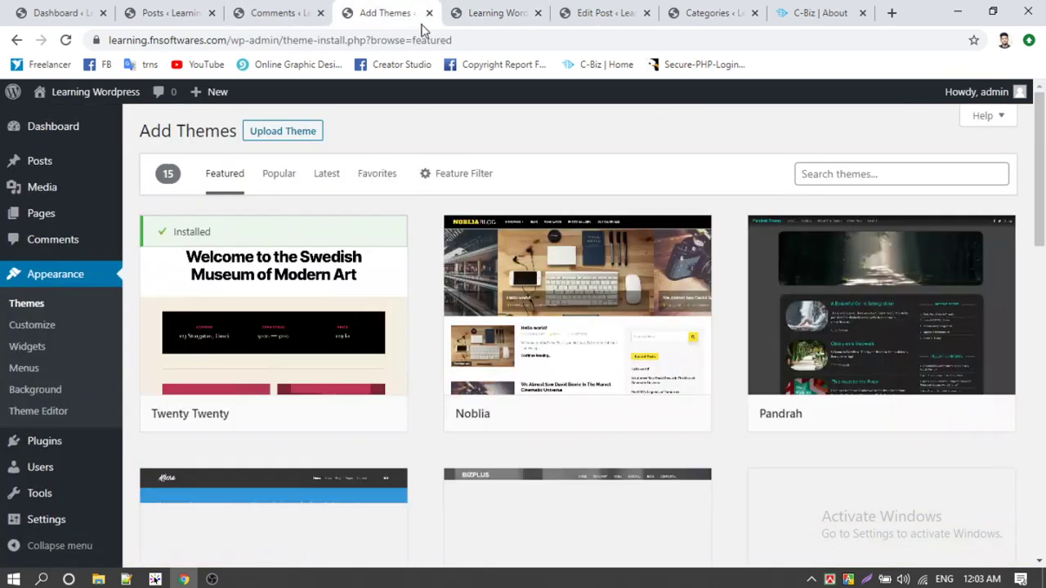
Search the theme directory for "blog", then install and activate the Travelers Blog theme.
{"action": "left_click", "coordinate": [829, 176]}
{"action": "type", "text": "blog"}
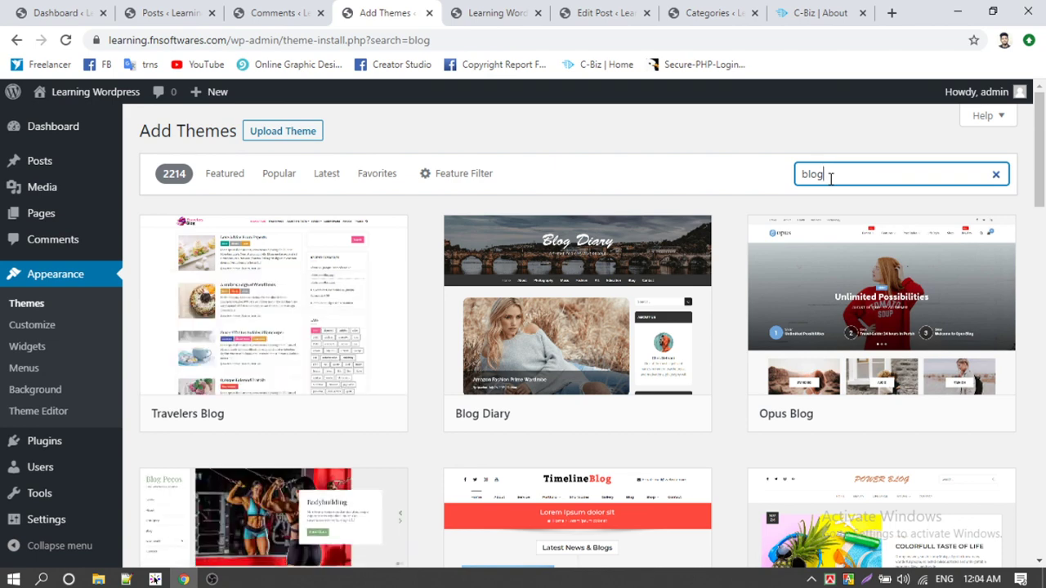
{"action": "mouse_move", "coordinate": [338, 362]}
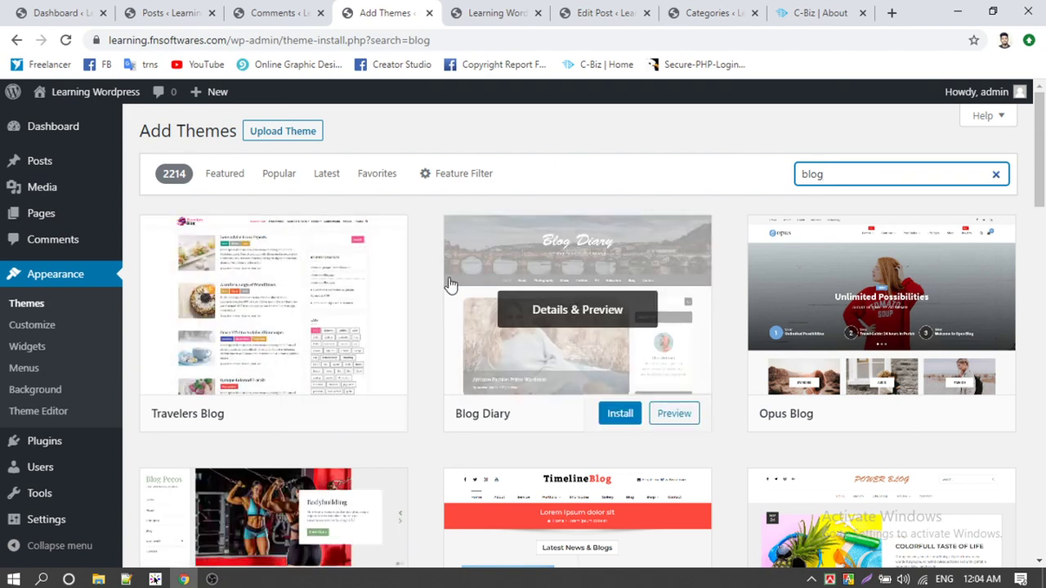
{"action": "left_click", "coordinate": [466, 7]}
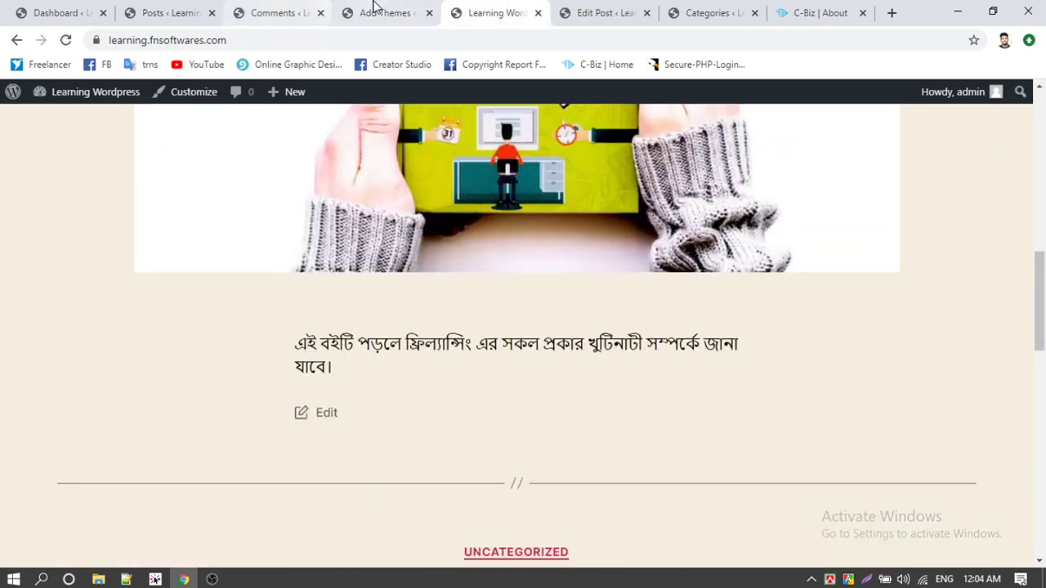
{"action": "left_click", "coordinate": [373, 6]}
{"action": "mouse_move", "coordinate": [271, 268]}
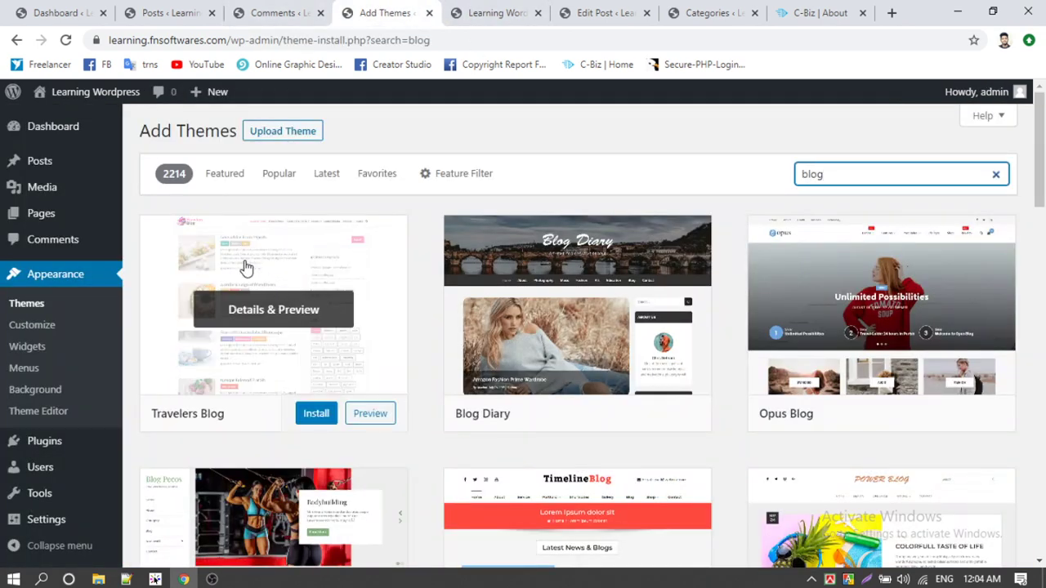
{"action": "left_click", "coordinate": [315, 416]}
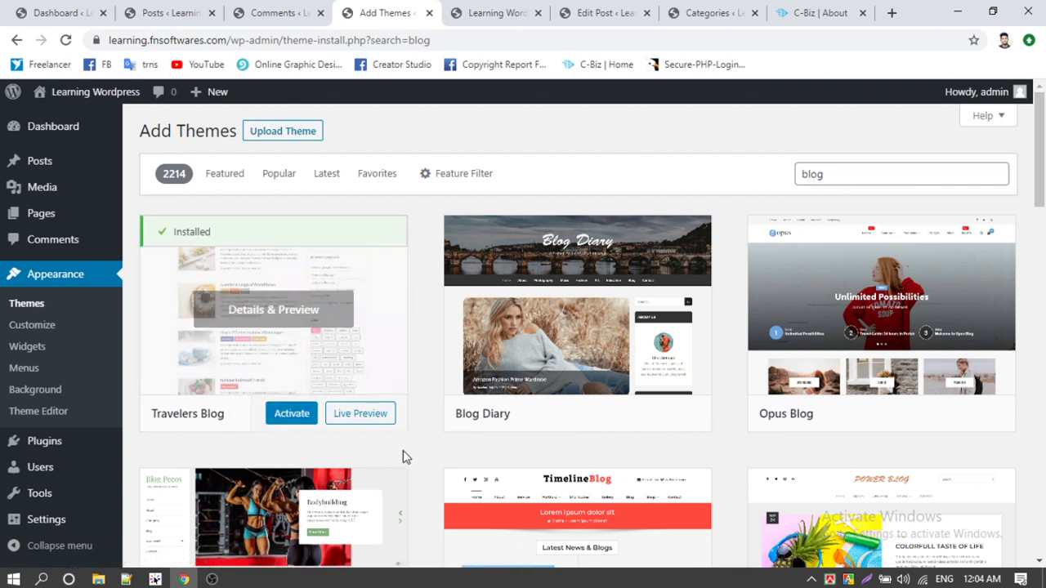
{"action": "left_click", "coordinate": [296, 417]}
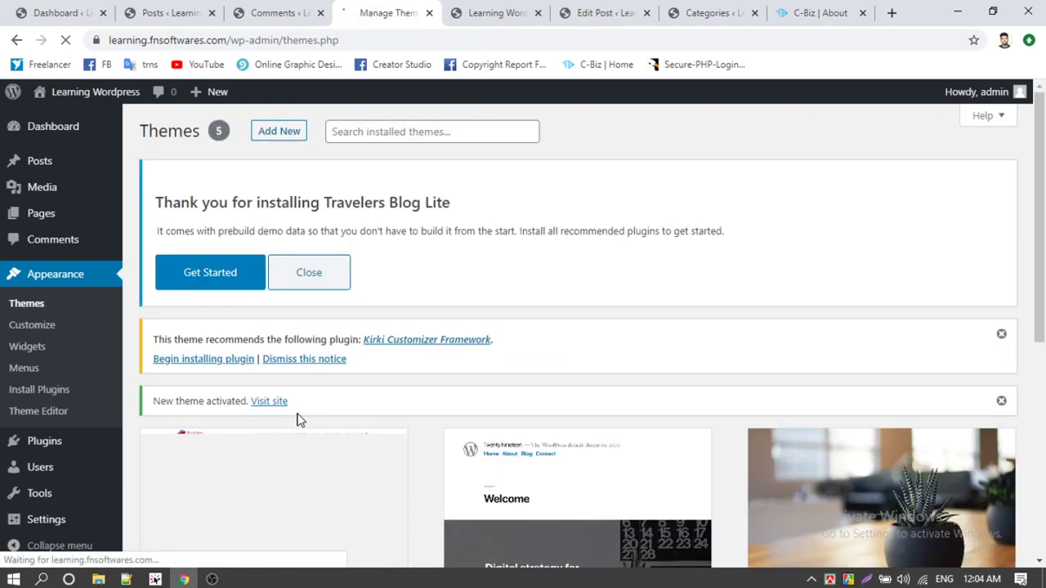
Reload the site's live home page to load it with the Travelers Blog theme.
{"action": "left_click", "coordinate": [500, 10]}
{"action": "left_click", "coordinate": [68, 40]}
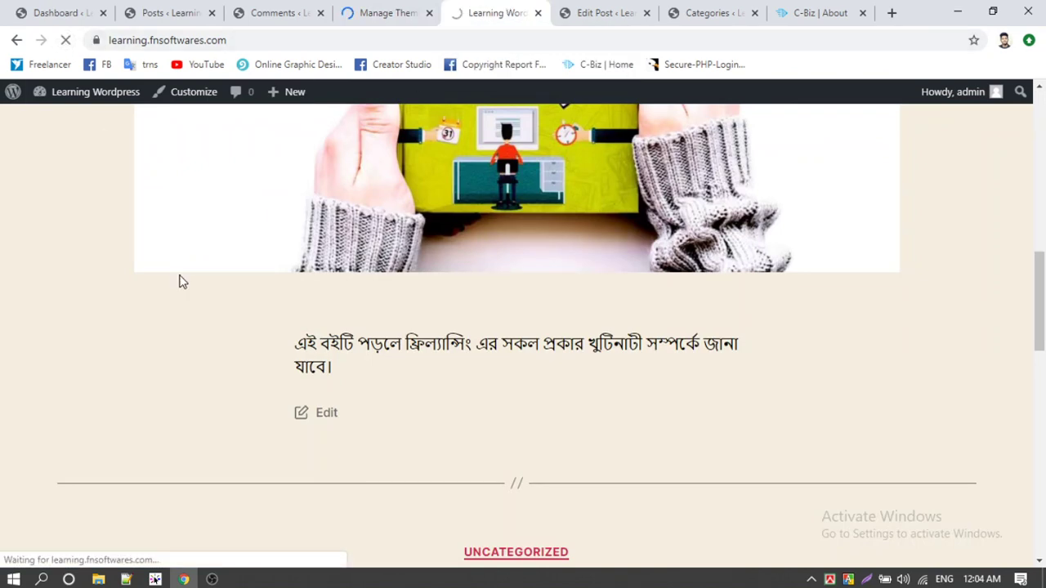
{"action": "scroll", "coordinate": [181, 281], "scroll_direction": "up", "scroll_amount": 5}
Close the post editor, Categories and C-Biz About browser tabs.
{"action": "left_click", "coordinate": [600, 11]}
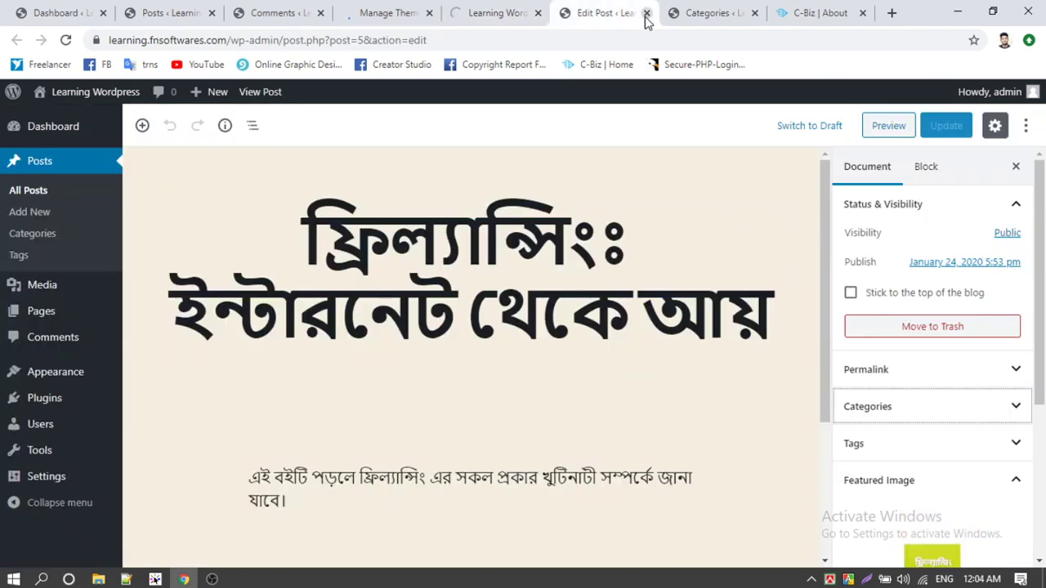
{"action": "left_click", "coordinate": [646, 14]}
{"action": "left_click", "coordinate": [646, 14]}
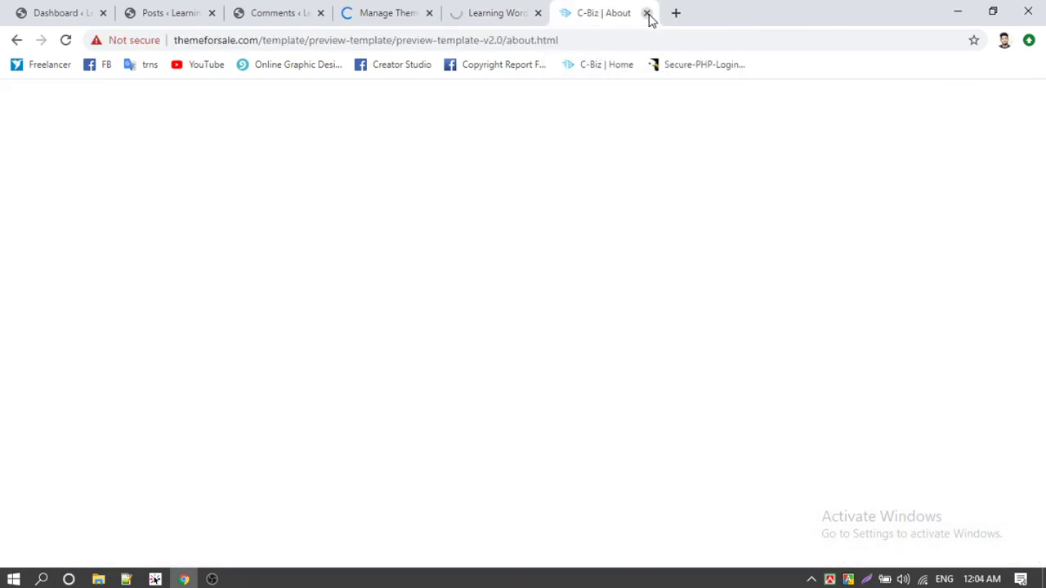
{"action": "left_click", "coordinate": [647, 14]}
Check the active theme among the installed themes and examine the live home page's new header, post list and sidebar widgets.
{"action": "left_click", "coordinate": [599, 15]}
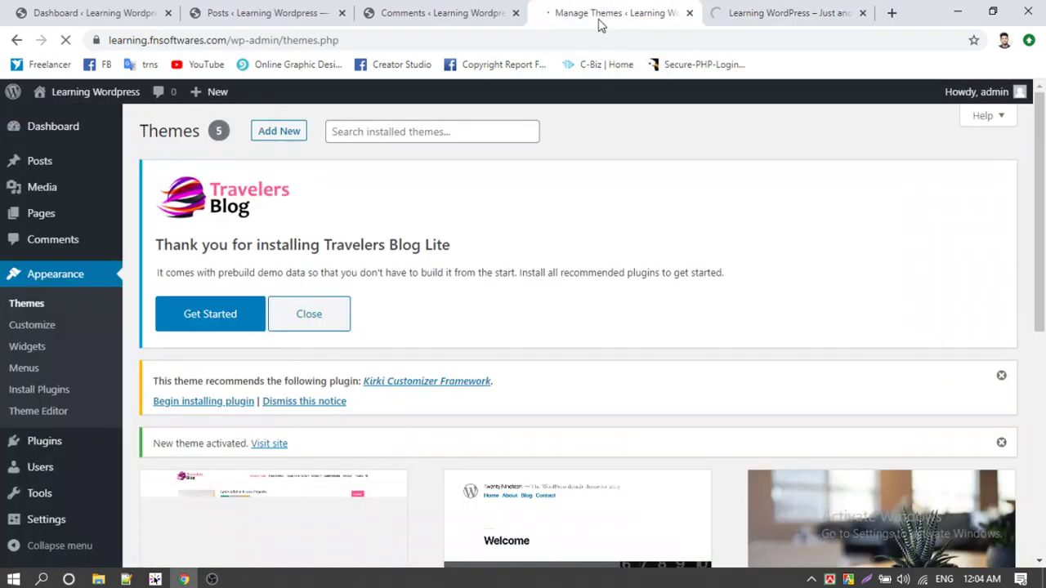
{"action": "scroll", "coordinate": [542, 264], "scroll_direction": "down", "scroll_amount": 6}
{"action": "scroll", "coordinate": [483, 296], "scroll_direction": "up", "scroll_amount": 2}
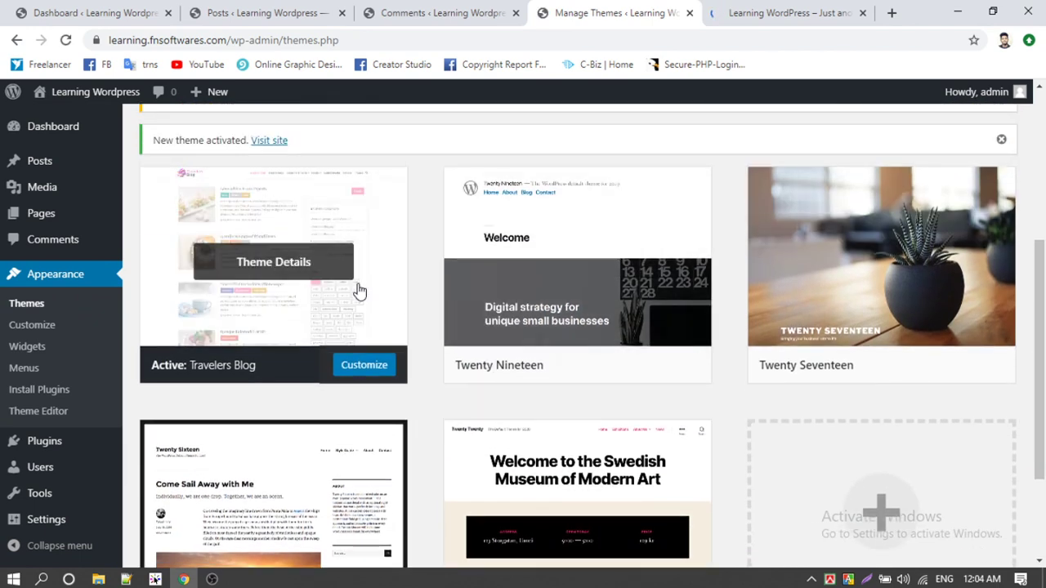
{"action": "left_click", "coordinate": [776, 13]}
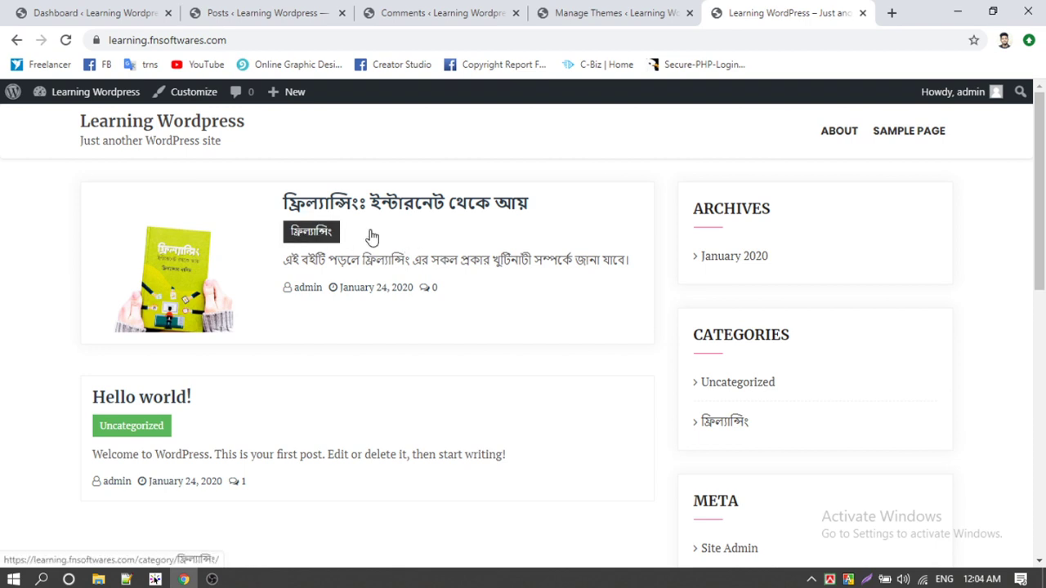
{"action": "scroll", "coordinate": [764, 206], "scroll_direction": "down", "scroll_amount": 3}
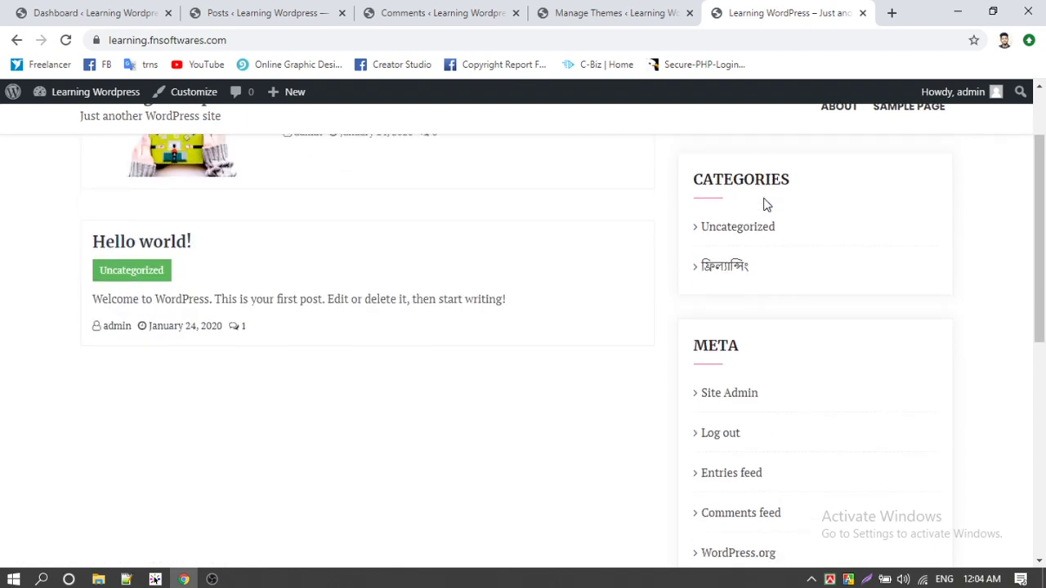
{"action": "scroll", "coordinate": [764, 210], "scroll_direction": "up", "scroll_amount": 3}
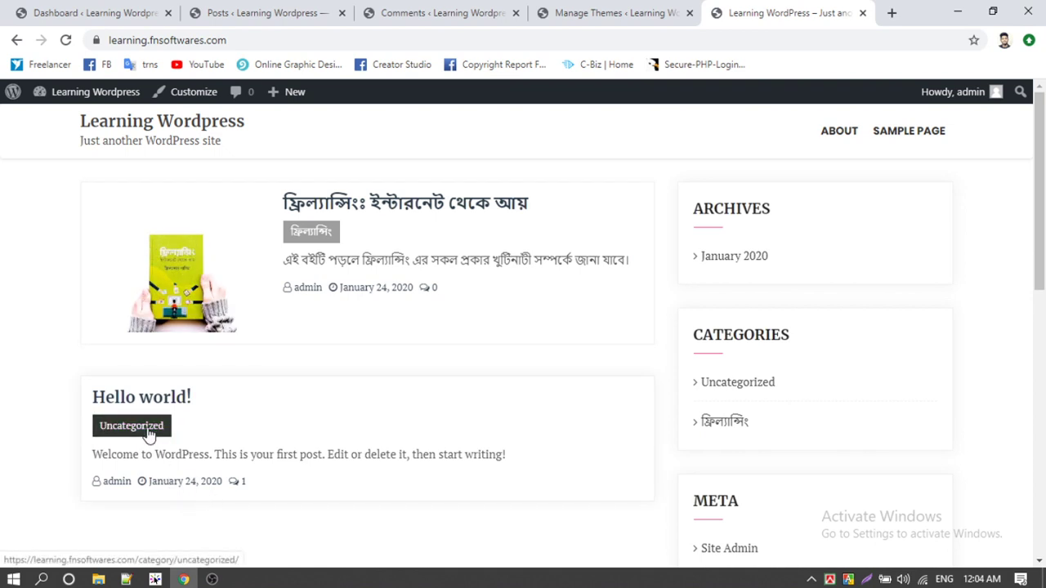
Open the list of all posts in a new tab from the themes page and open the "Hello world!" post for editing.
{"action": "left_click", "coordinate": [568, 11]}
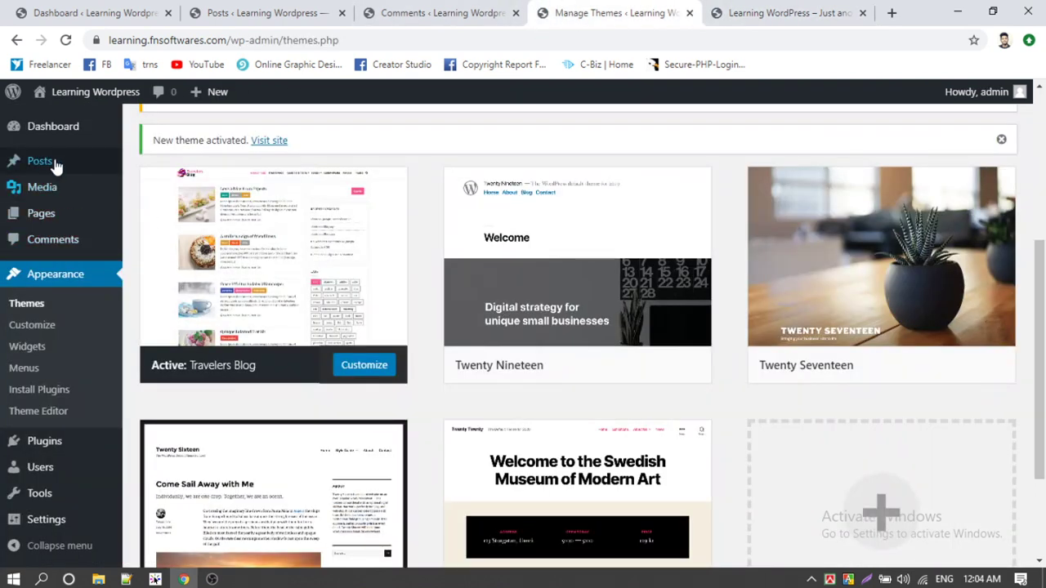
{"action": "mouse_move", "coordinate": [54, 164]}
{"action": "right_click", "coordinate": [164, 172]}
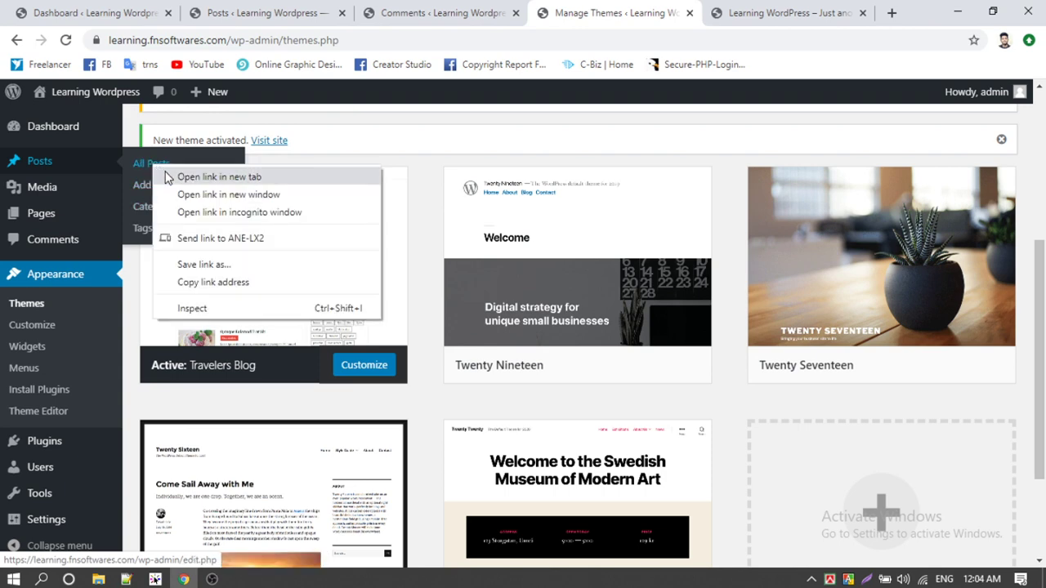
{"action": "left_click", "coordinate": [168, 178]}
{"action": "left_click", "coordinate": [656, 10]}
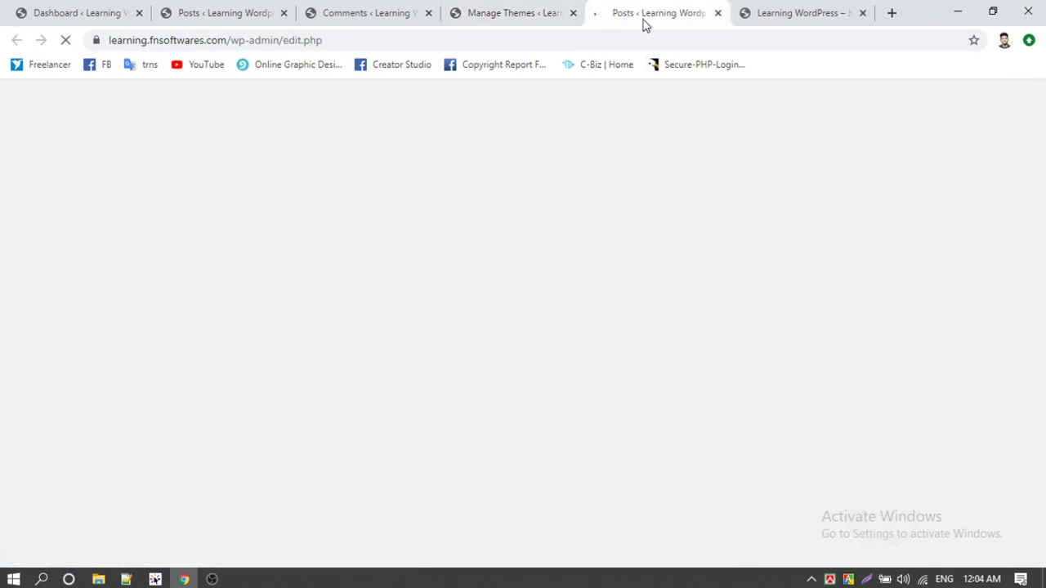
{"action": "scroll", "coordinate": [229, 442], "scroll_direction": "down", "scroll_amount": 2}
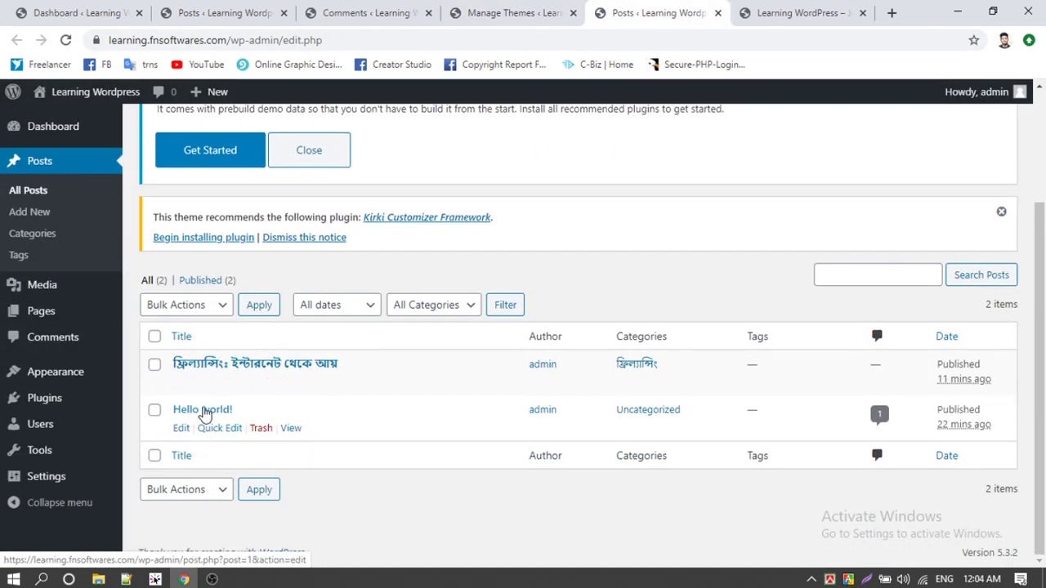
{"action": "left_click", "coordinate": [204, 411]}
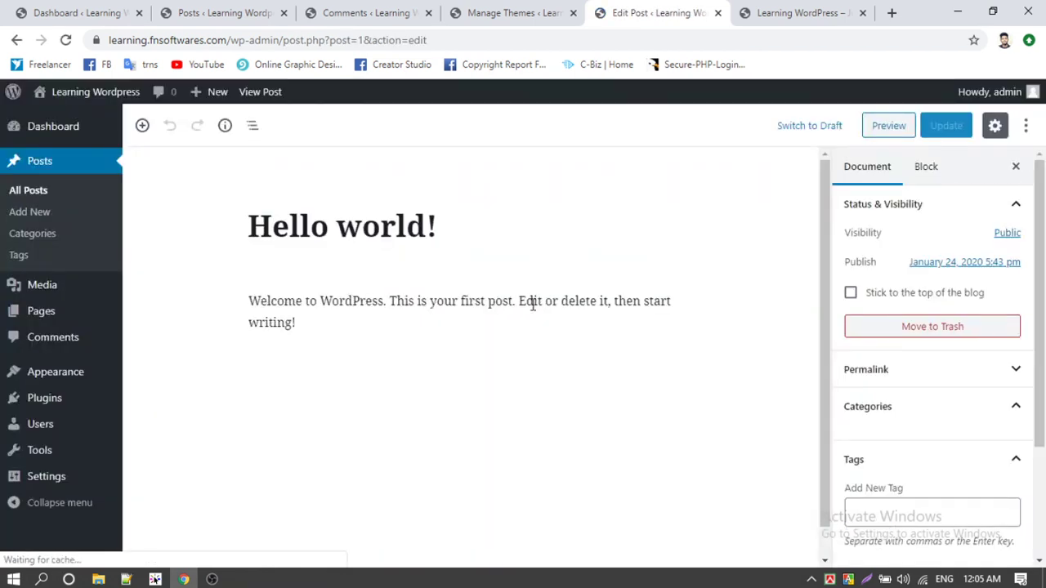
Upload the outdoor crowd photo from the Desktop, set it as the "Hello world!" post's featured image and update the post.
{"action": "scroll", "coordinate": [973, 350], "scroll_direction": "down", "scroll_amount": 2}
{"action": "scroll", "coordinate": [973, 350], "scroll_direction": "down", "scroll_amount": 1}
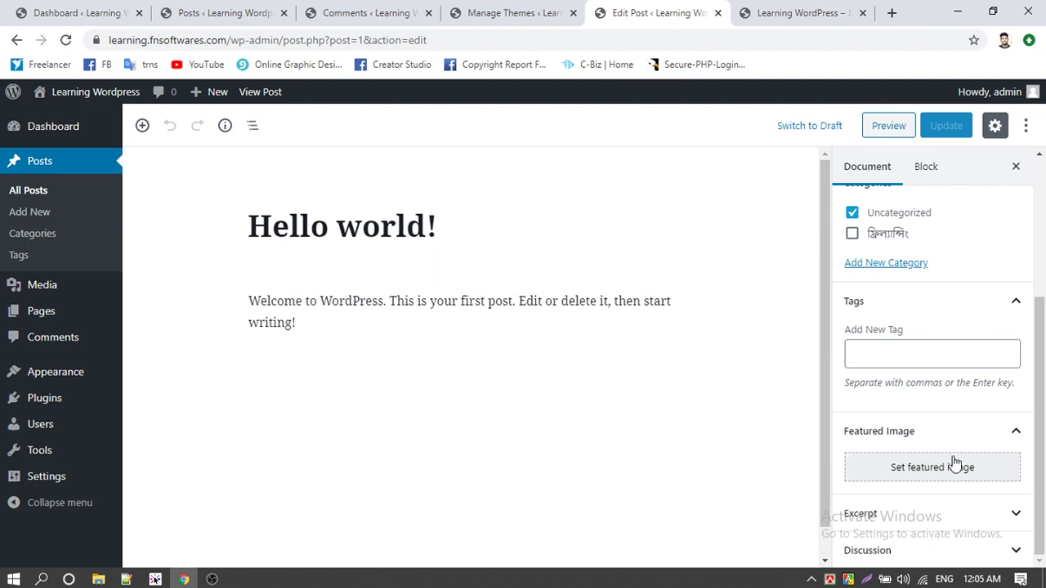
{"action": "left_click", "coordinate": [918, 478]}
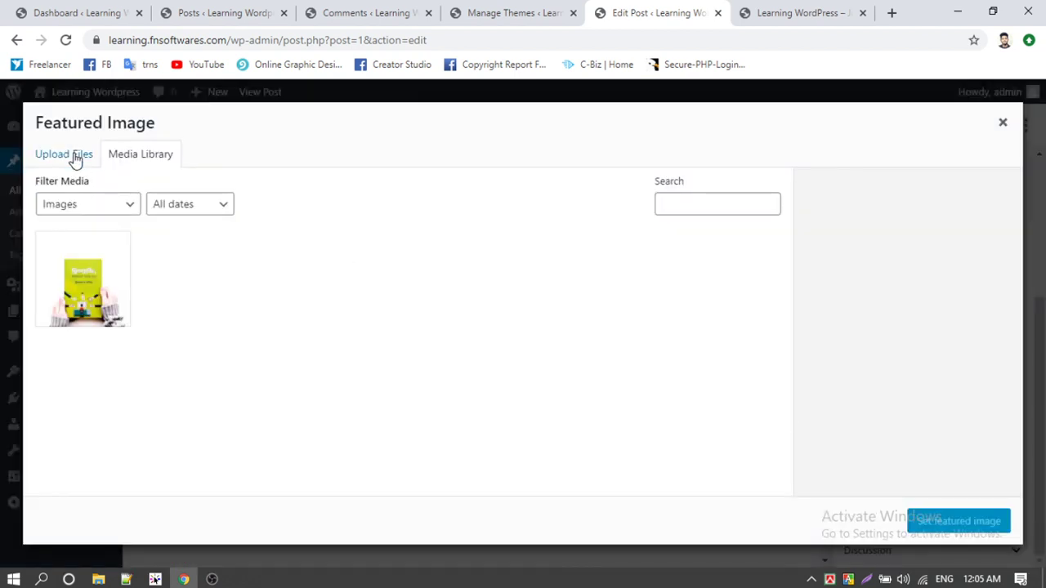
{"action": "left_click", "coordinate": [66, 155]}
{"action": "left_click", "coordinate": [507, 353]}
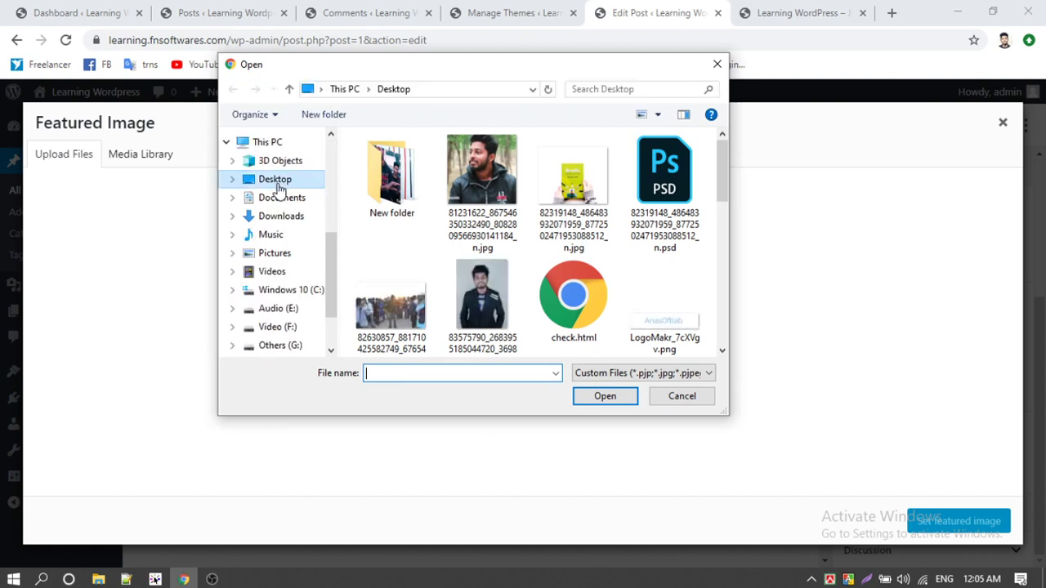
{"action": "left_click", "coordinate": [390, 302]}
{"action": "left_click", "coordinate": [607, 403]}
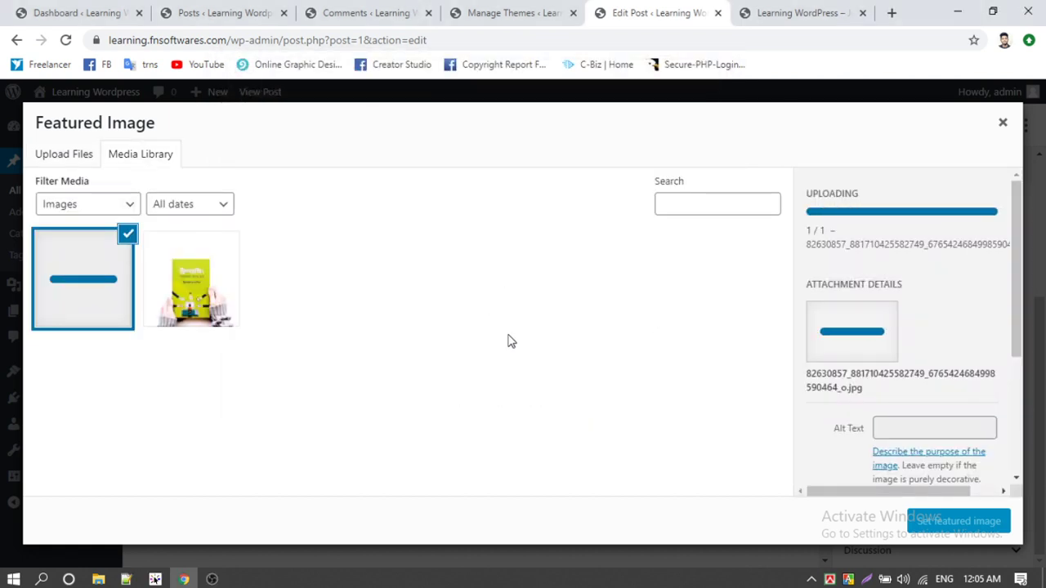
{"action": "left_click", "coordinate": [948, 527]}
{"action": "left_click", "coordinate": [948, 127]}
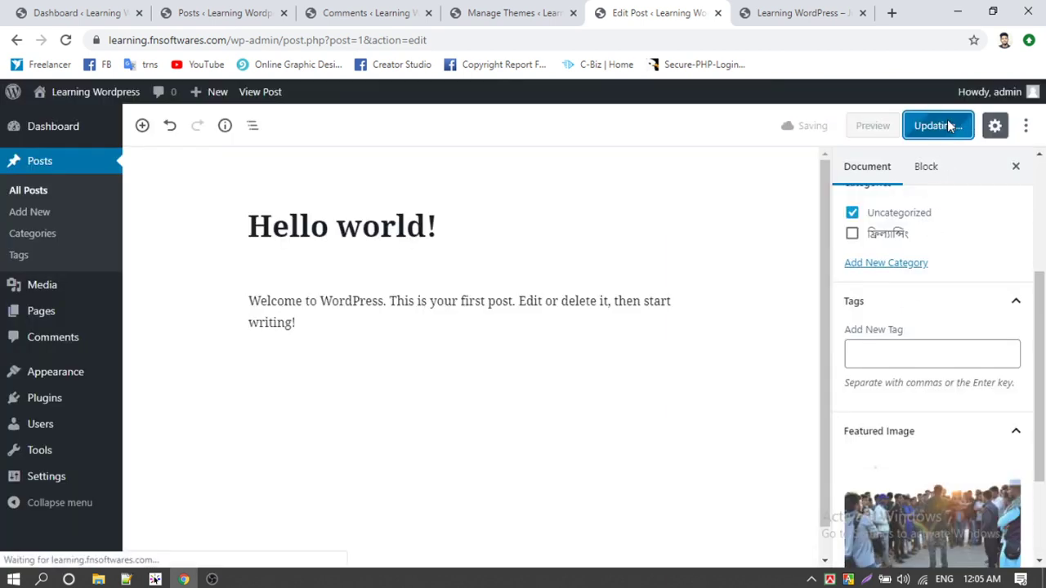
Reload the live home page, then open the ফ্রিল্যান্সিংঃ ইন্টারনেট থেকে আয় post and examine its text, author box and comment form.
{"action": "left_click", "coordinate": [800, 12]}
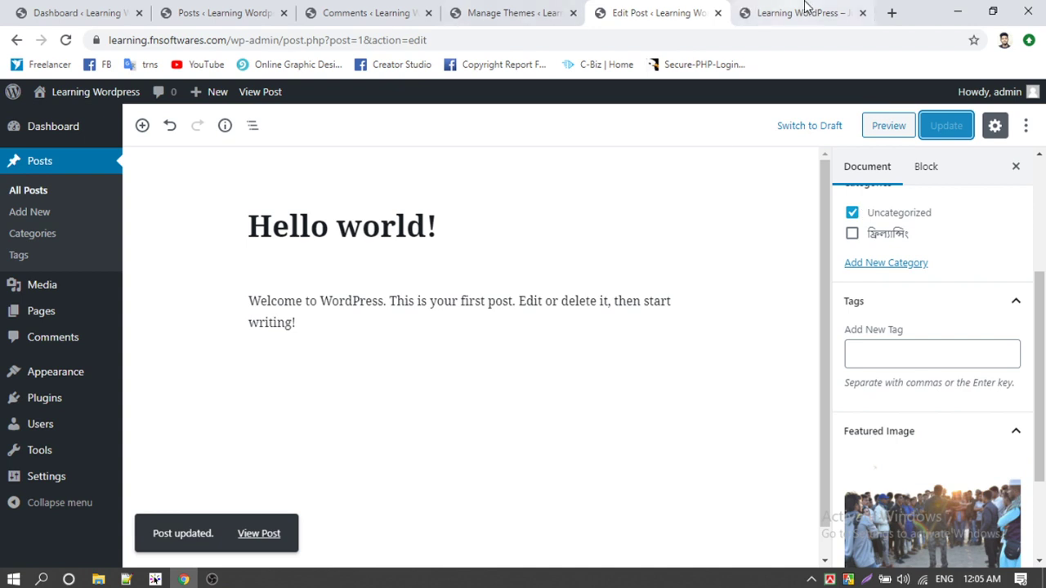
{"action": "left_click", "coordinate": [66, 40]}
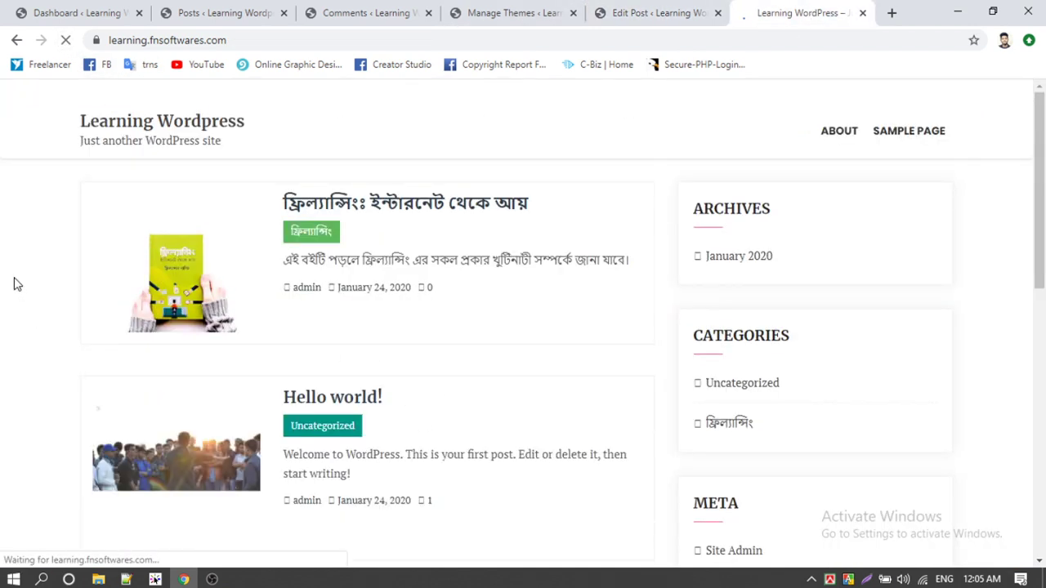
{"action": "left_click", "coordinate": [343, 205]}
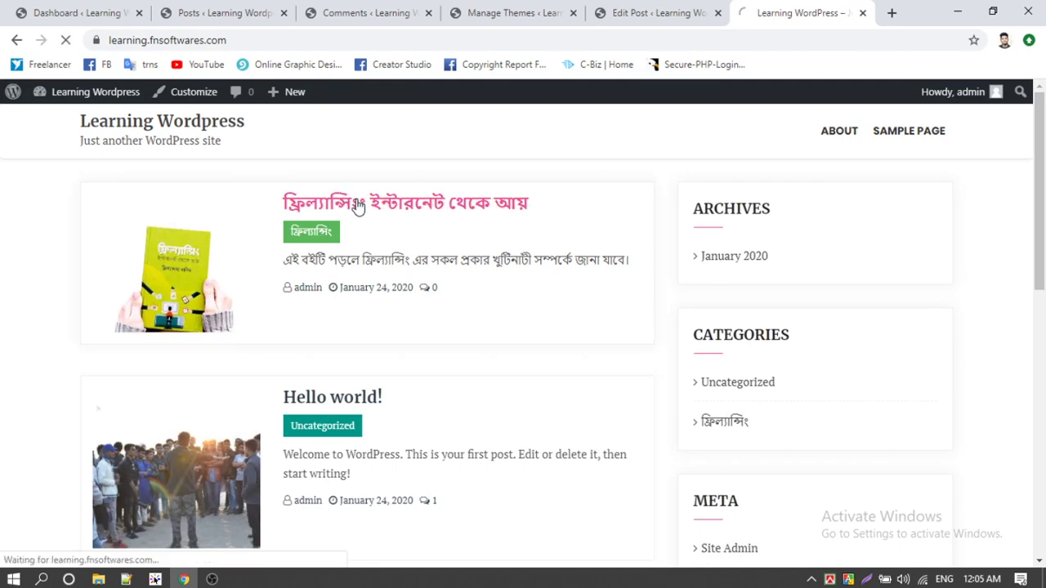
{"action": "scroll", "coordinate": [217, 263], "scroll_direction": "down", "scroll_amount": 5}
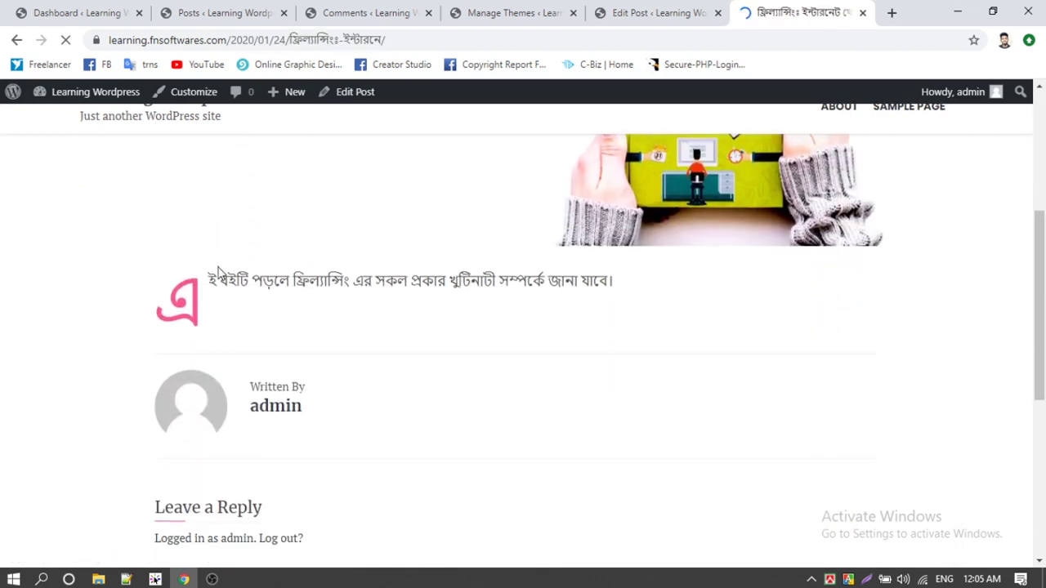
{"action": "scroll", "coordinate": [219, 268], "scroll_direction": "up", "scroll_amount": 1}
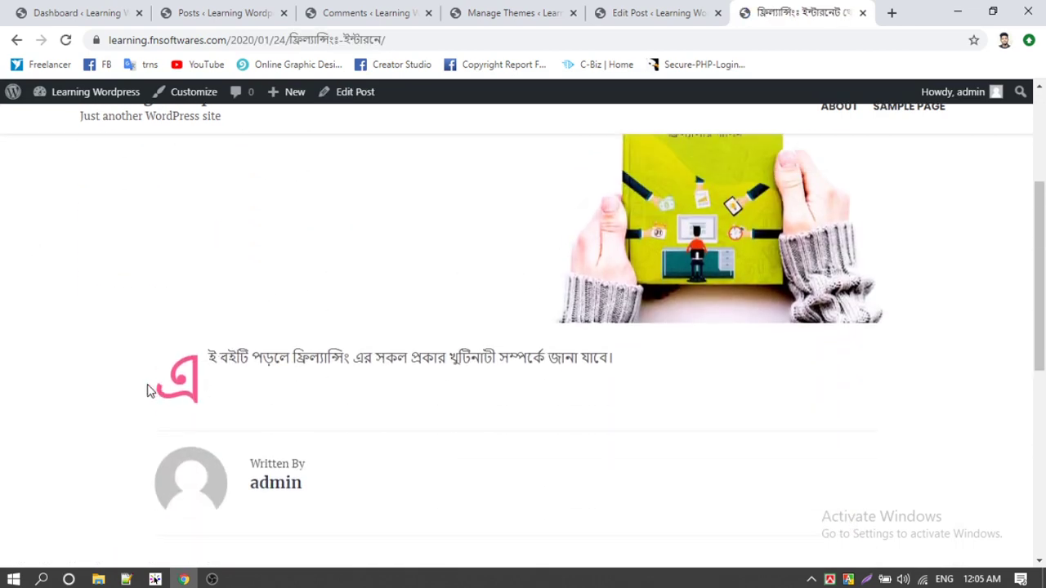
{"action": "left_click_drag", "start_coordinate": [351, 359], "coordinate": [172, 364]}
{"action": "left_click", "coordinate": [98, 327]}
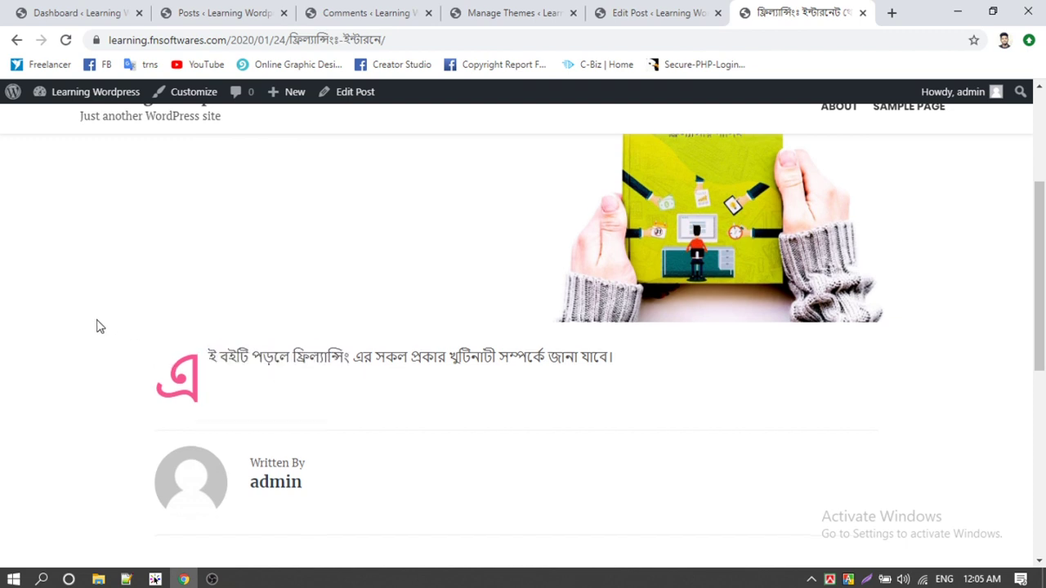
{"action": "scroll", "coordinate": [96, 327], "scroll_direction": "down", "scroll_amount": 4}
{"action": "left_click_drag", "start_coordinate": [247, 152], "coordinate": [299, 175]}
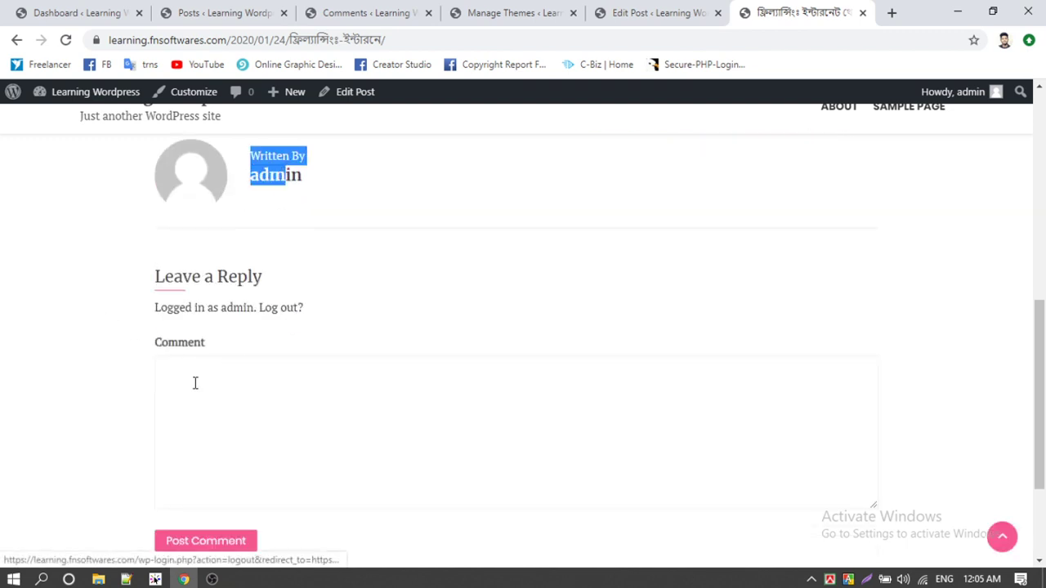
Examine the comment form, title, featured image and body text of the ফ্রিল্যান্সিংঃ ইন্টারনেট থেকে আয় post.
{"action": "left_click", "coordinate": [182, 392]}
{"action": "scroll", "coordinate": [183, 391], "scroll_direction": "down", "scroll_amount": 1}
{"action": "scroll", "coordinate": [186, 400], "scroll_direction": "up", "scroll_amount": 10}
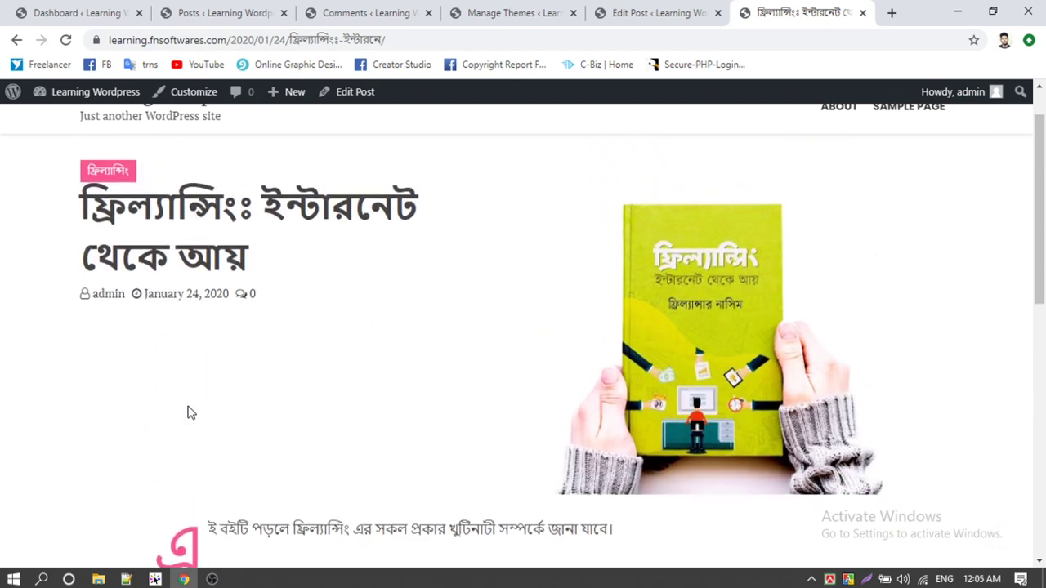
{"action": "scroll", "coordinate": [177, 322], "scroll_direction": "down", "scroll_amount": 4}
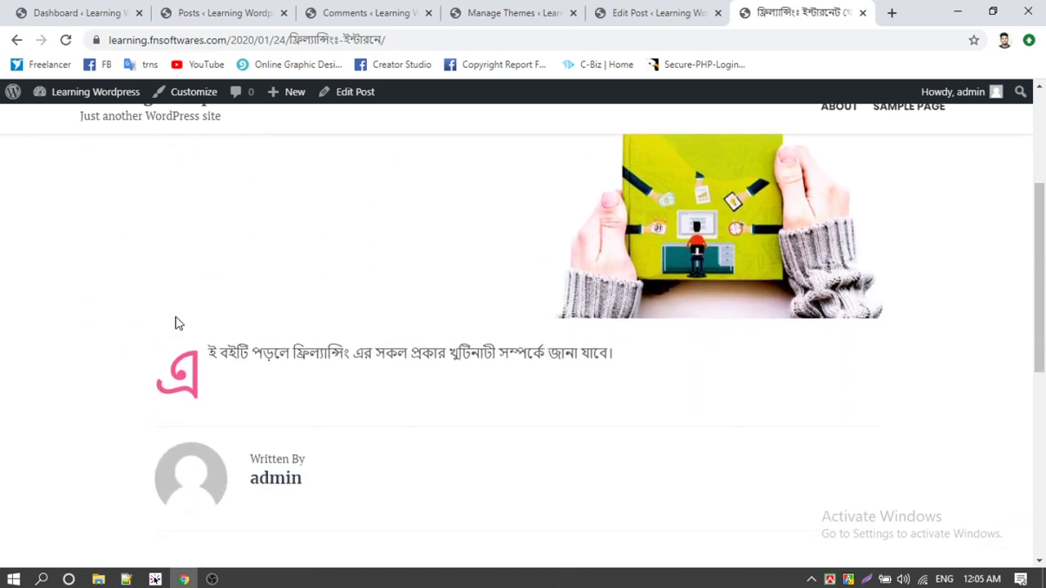
{"action": "scroll", "coordinate": [181, 323], "scroll_direction": "up", "scroll_amount": 2}
{"action": "left_click_drag", "start_coordinate": [182, 324], "coordinate": [378, 264]}
{"action": "left_click", "coordinate": [378, 264]}
Return to the live home page and look over its two post entries and the sidebar widgets.
{"action": "left_click", "coordinate": [91, 91]}
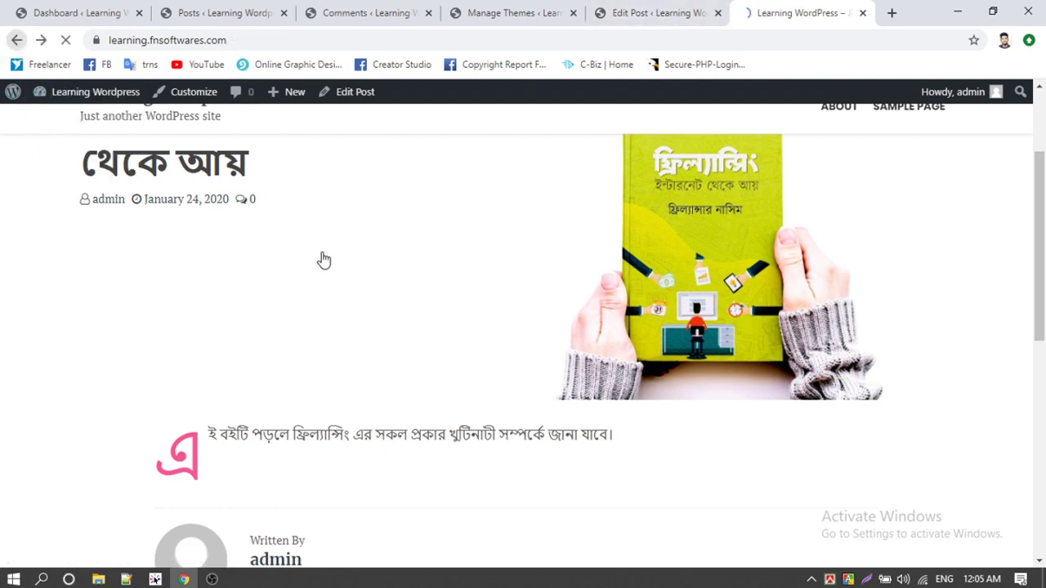
{"action": "left_click", "coordinate": [372, 397]}
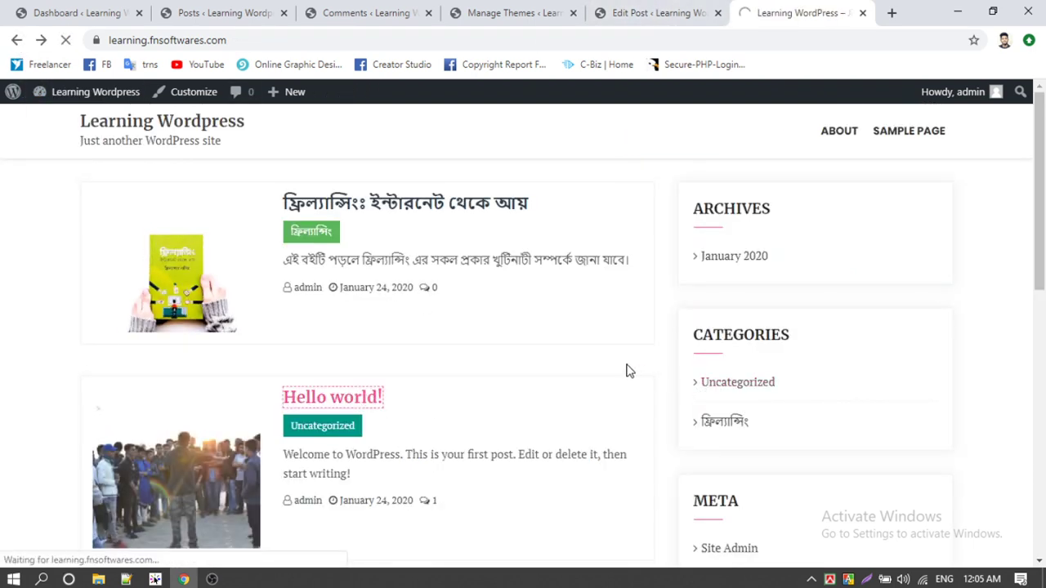
{"action": "scroll", "coordinate": [522, 268], "scroll_direction": "down", "scroll_amount": 5}
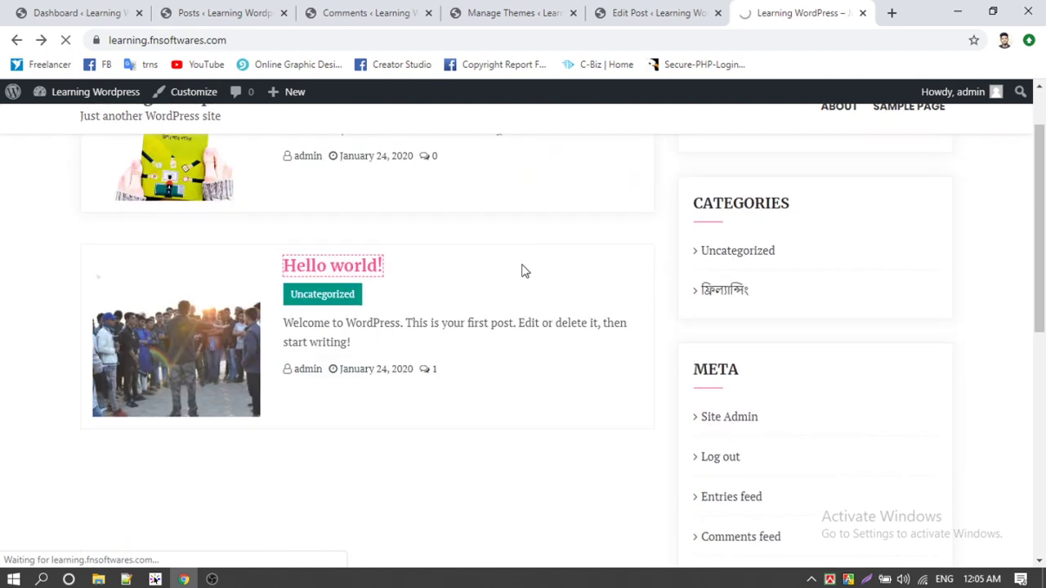
{"action": "scroll", "coordinate": [524, 270], "scroll_direction": "up", "scroll_amount": 5}
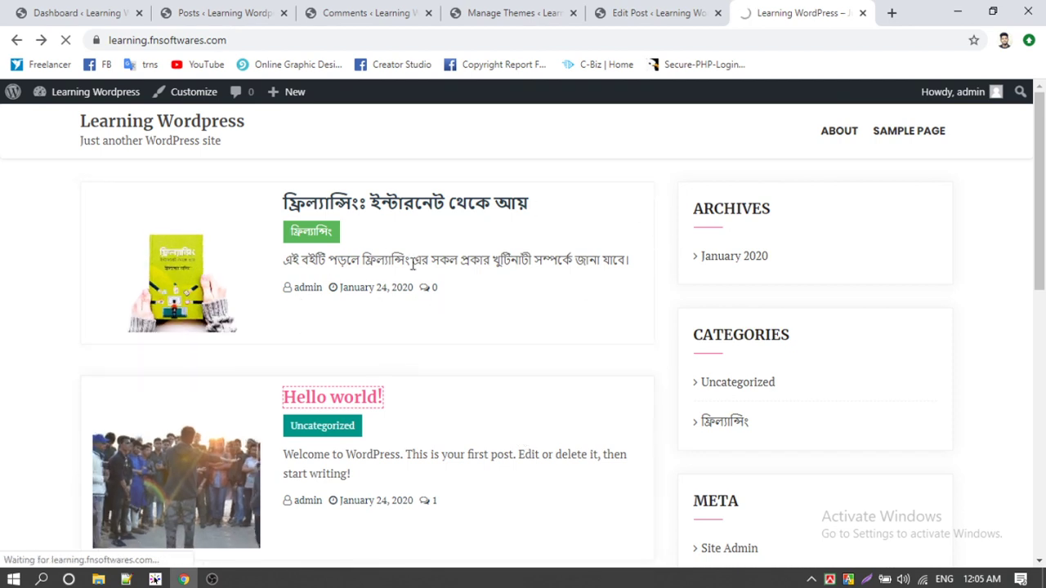
{"action": "left_click", "coordinate": [212, 579]}
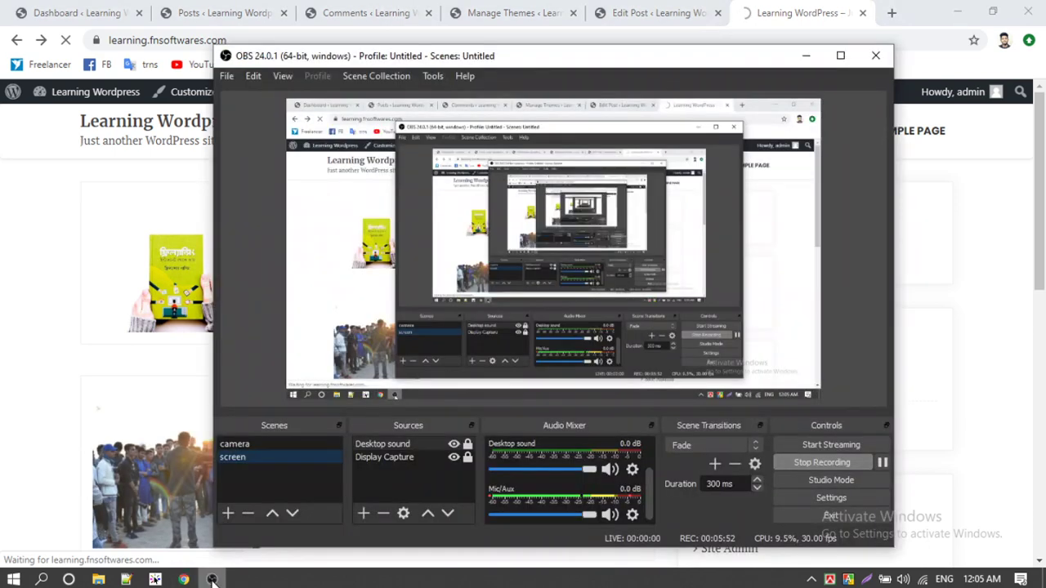
{"action": "left_click", "coordinate": [2, 243]}
{"action": "left_click", "coordinate": [224, 12]}
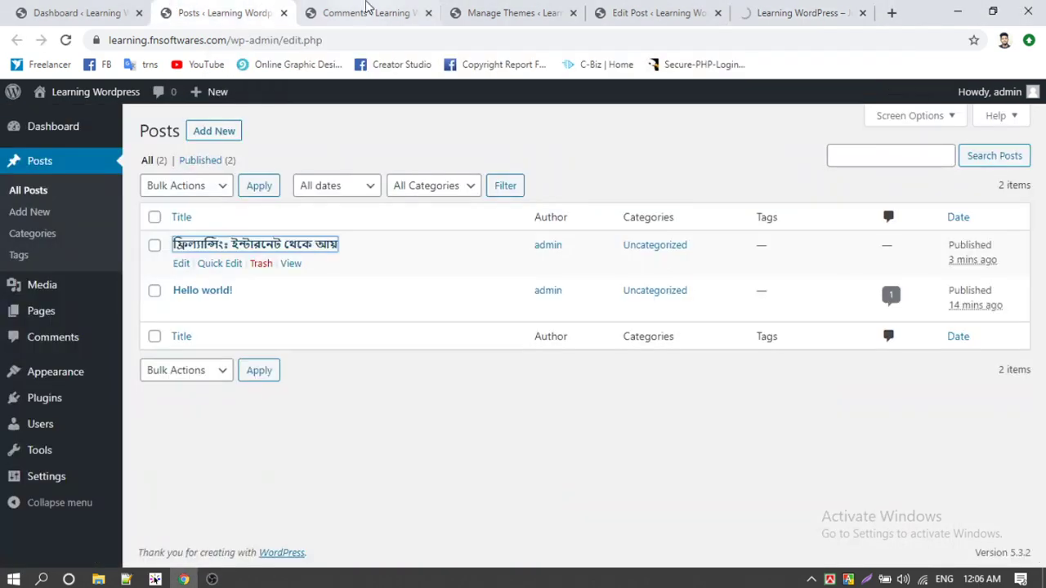
{"action": "left_click", "coordinate": [106, 11]}
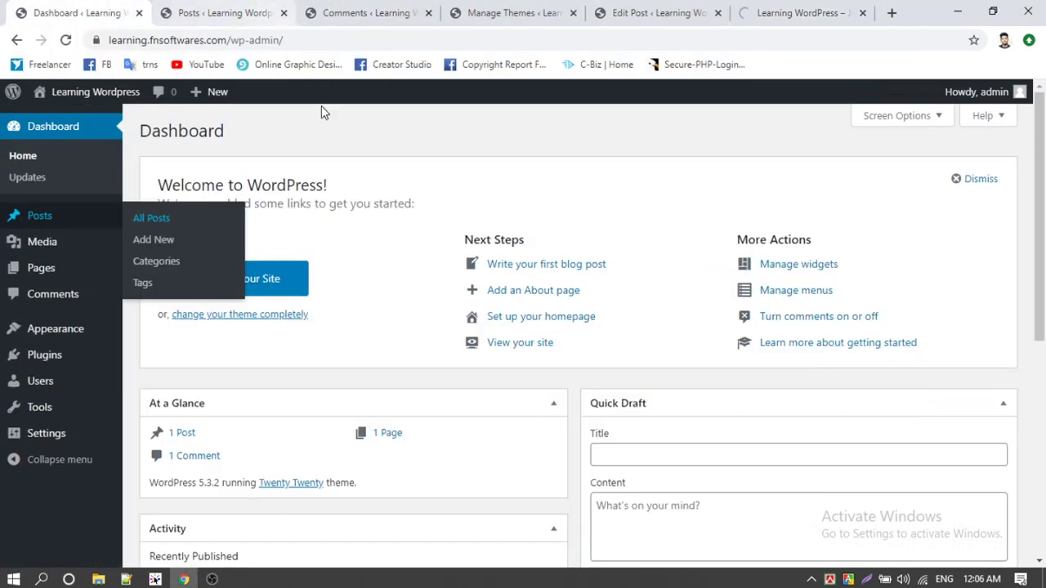
{"action": "left_click", "coordinate": [217, 6]}
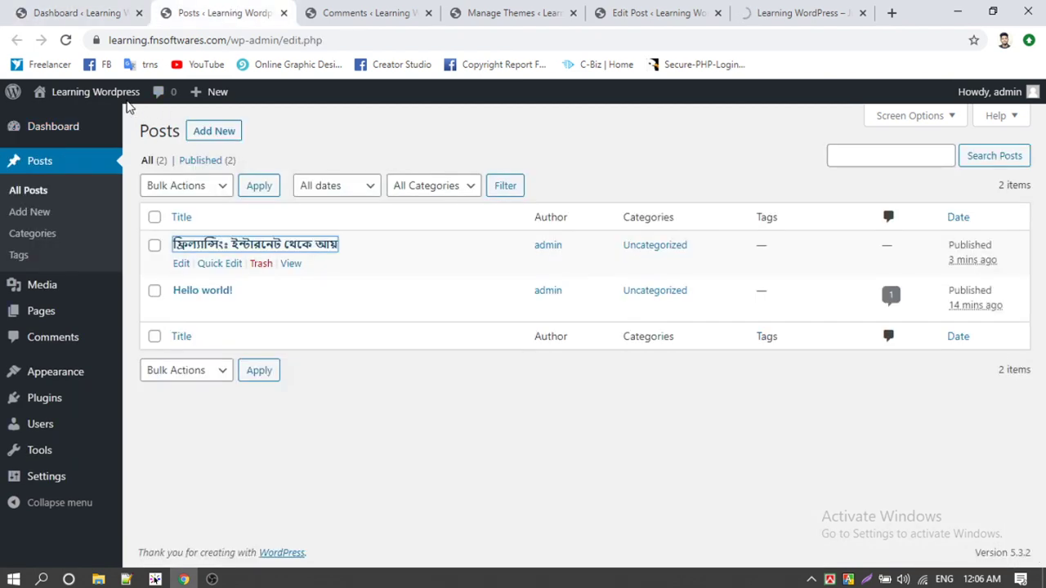
{"action": "left_click", "coordinate": [59, 7]}
Reload the dashboard and close the live site, post editor, themes and comments tabs, keeping the dashboard and posts list open.
{"action": "left_click", "coordinate": [45, 136]}
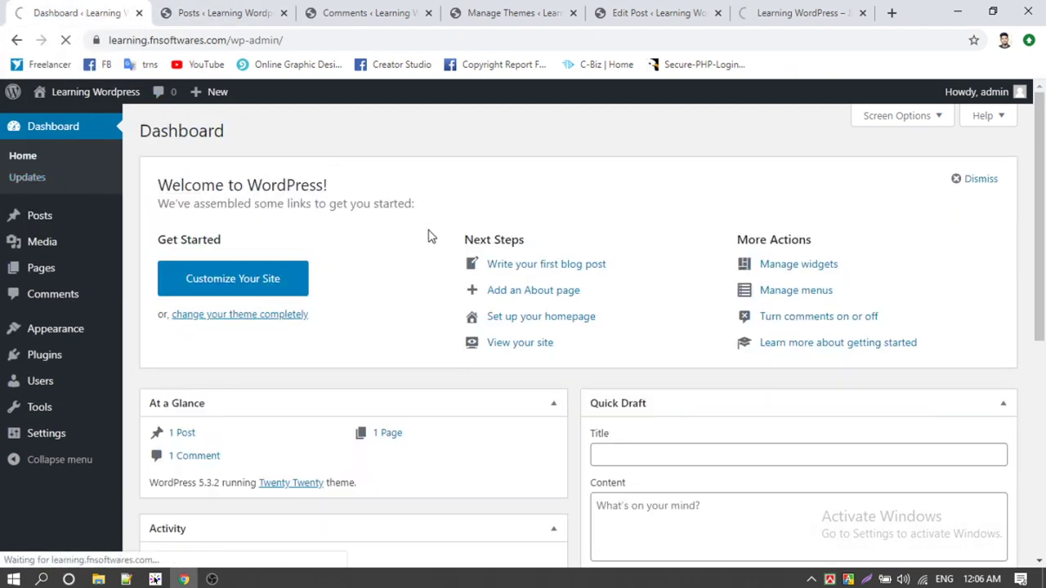
{"action": "left_click", "coordinate": [835, 6]}
{"action": "left_click", "coordinate": [862, 12]}
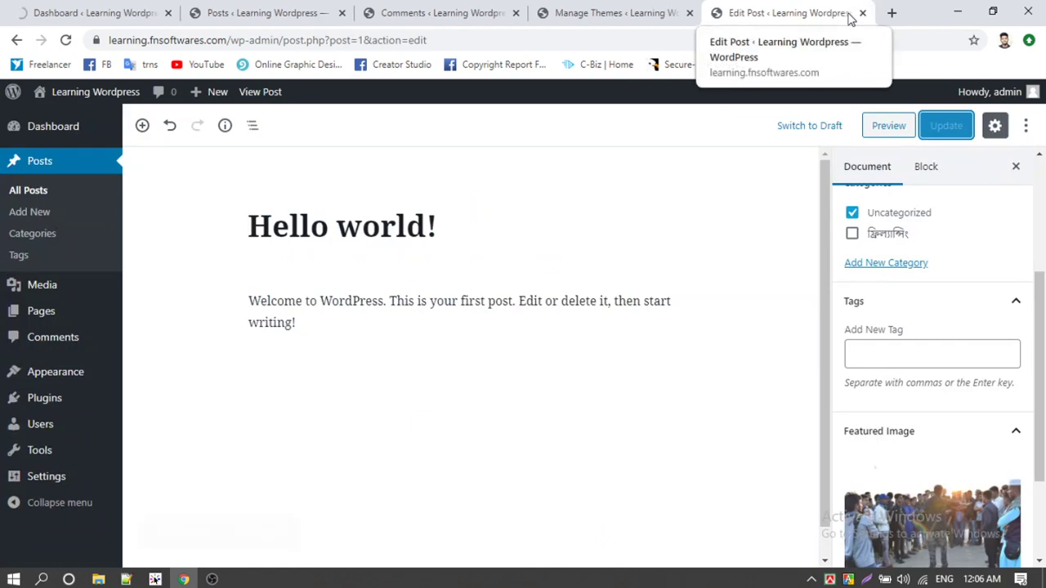
{"action": "left_click", "coordinate": [864, 14]}
{"action": "left_click", "coordinate": [726, 12]}
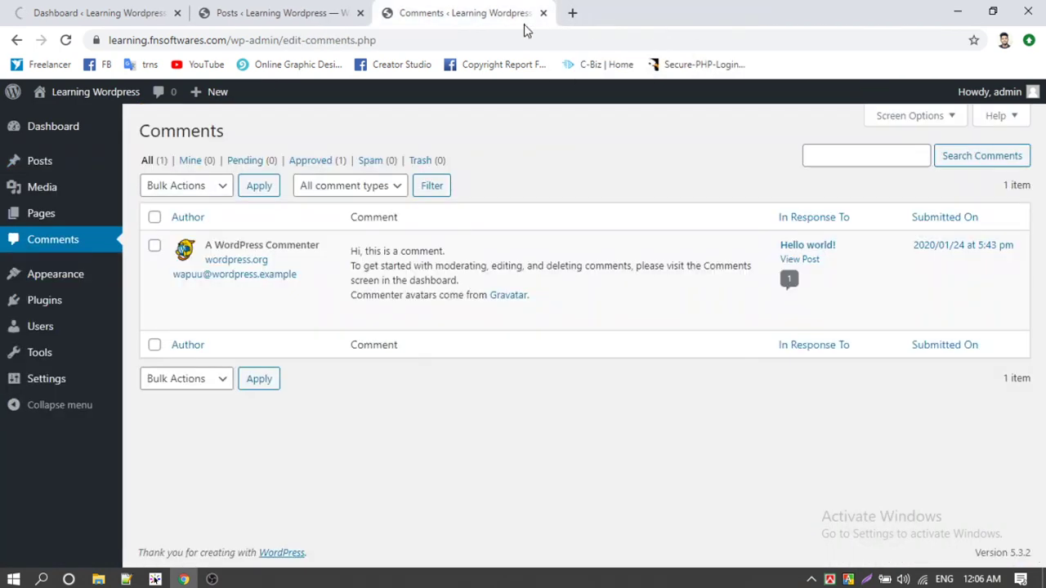
{"action": "left_click", "coordinate": [543, 13]}
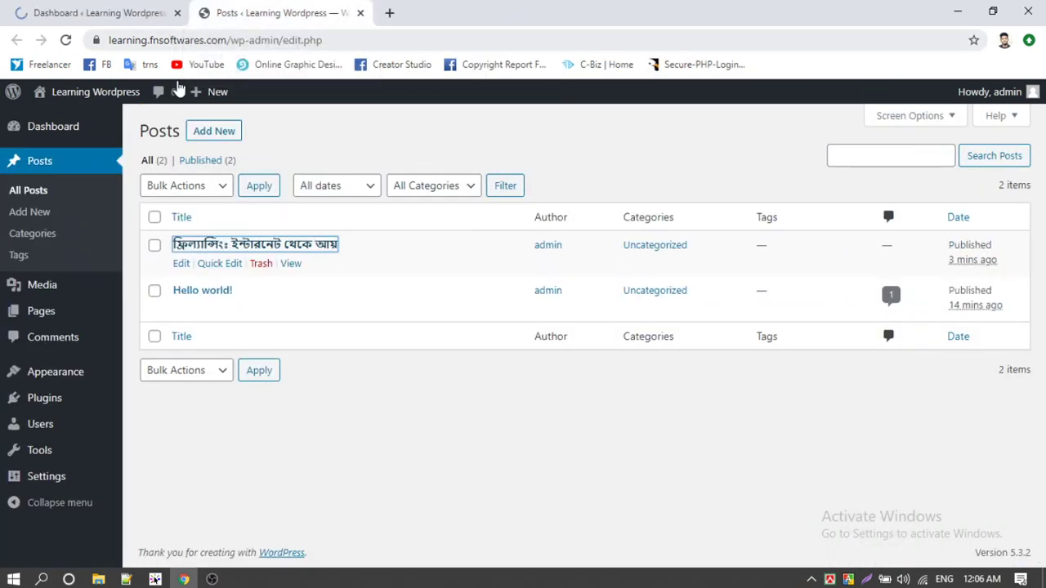
{"action": "left_click", "coordinate": [94, 8]}
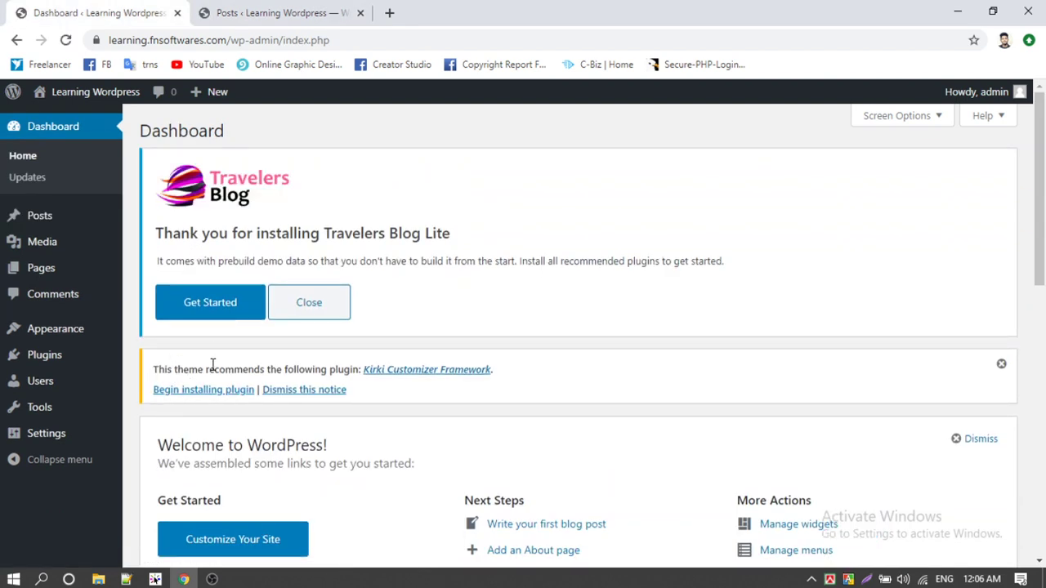
Close the Travelers Blog welcome notice, then install the recommended Kirki Customizer Framework plugin and return to the dashboard.
{"action": "left_click", "coordinate": [310, 319]}
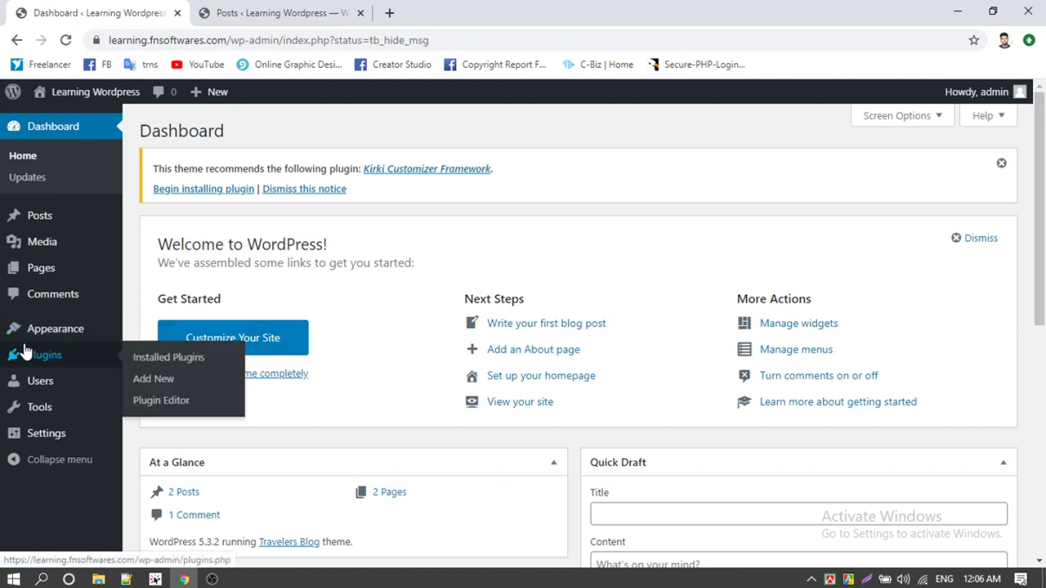
{"action": "mouse_move", "coordinate": [51, 335]}
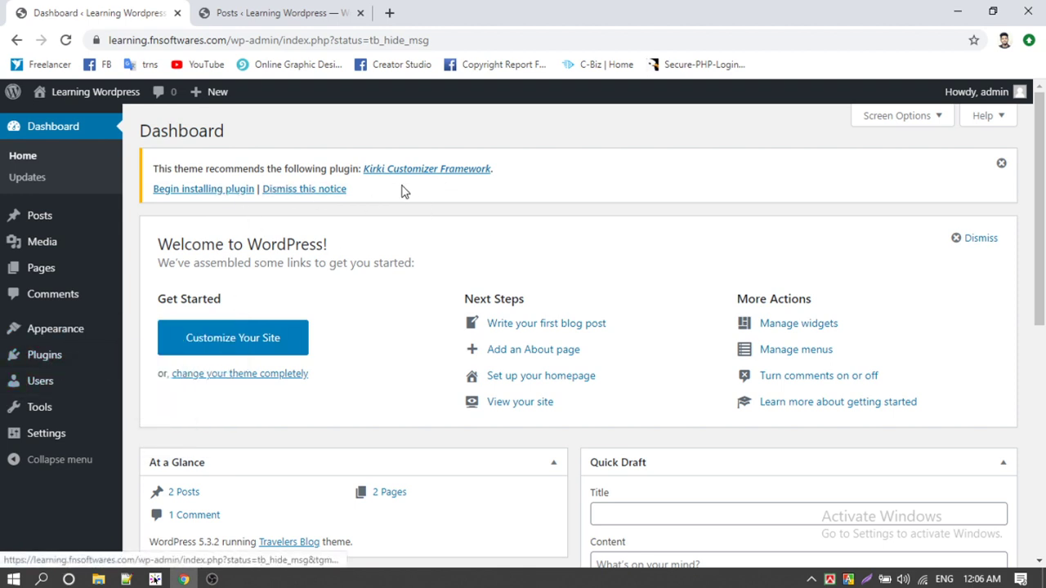
{"action": "left_click", "coordinate": [204, 193]}
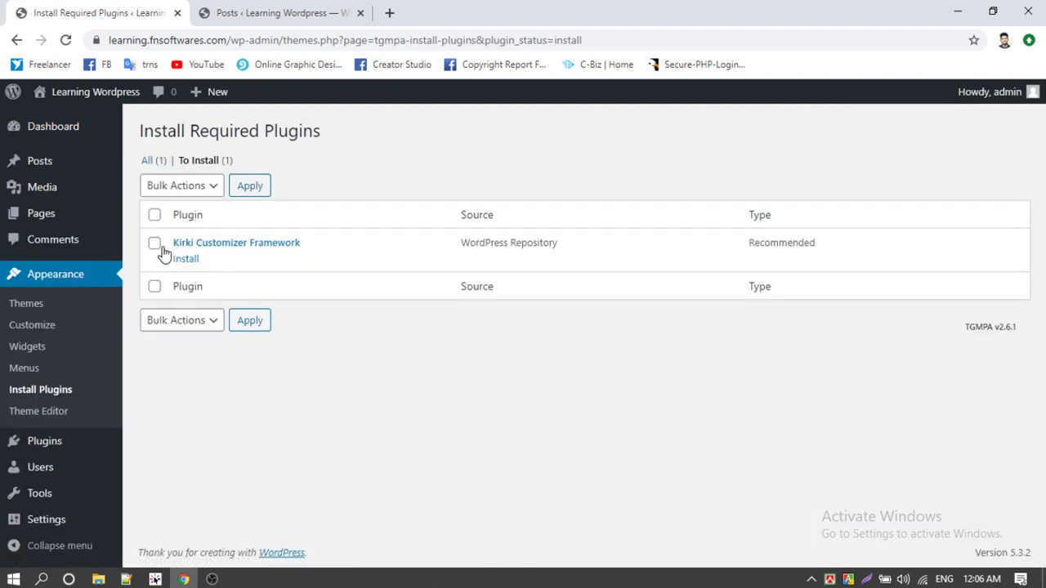
{"action": "left_click", "coordinate": [169, 330]}
{"action": "left_click", "coordinate": [171, 357]}
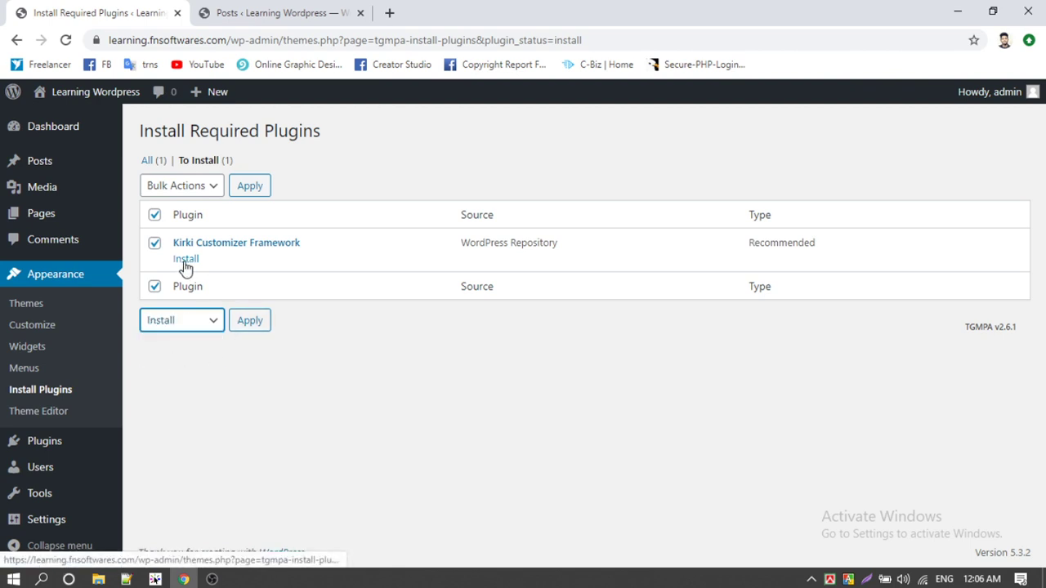
{"action": "left_click", "coordinate": [183, 324]}
{"action": "left_click", "coordinate": [185, 356]}
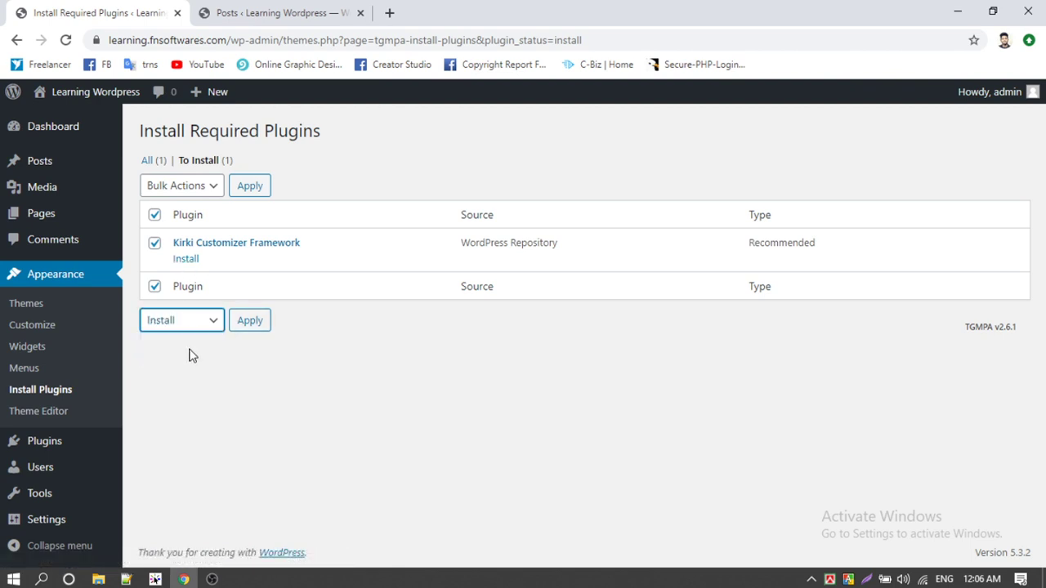
{"action": "left_click", "coordinate": [247, 322]}
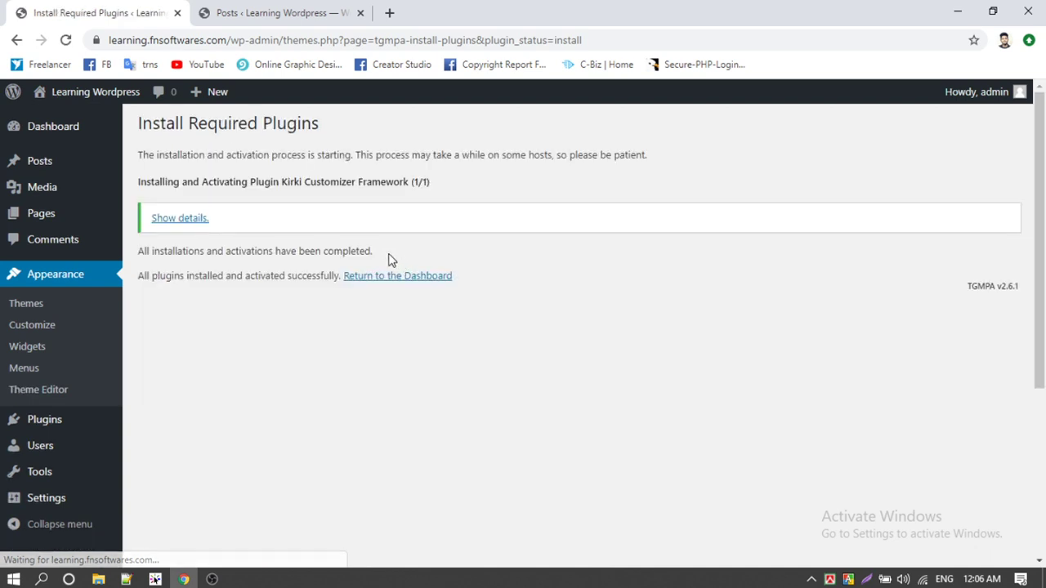
{"action": "left_click", "coordinate": [417, 277]}
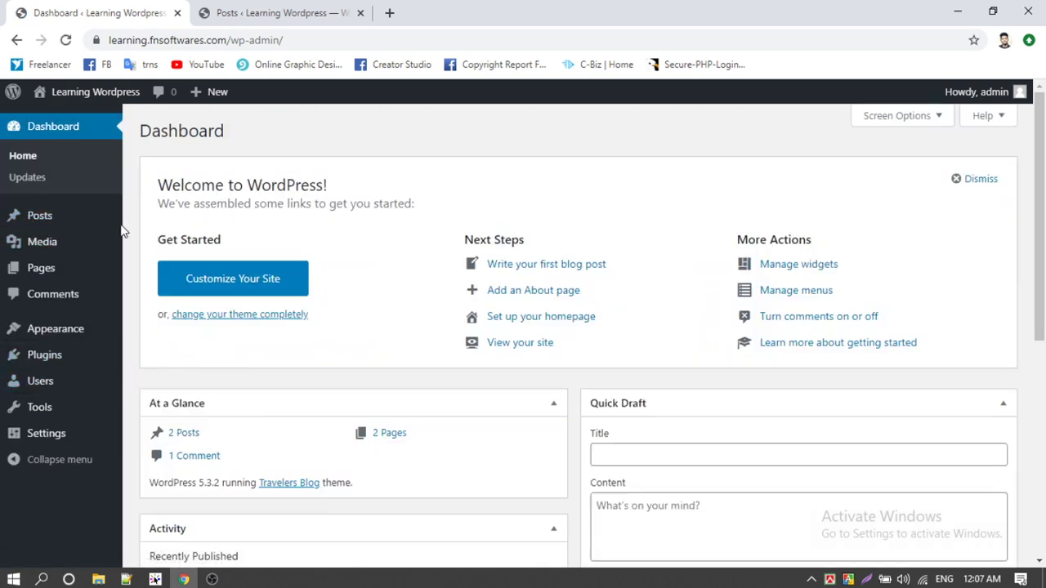
Open the live site in a new tab from the dashboard and go to its About page.
{"action": "left_click", "coordinate": [296, 8]}
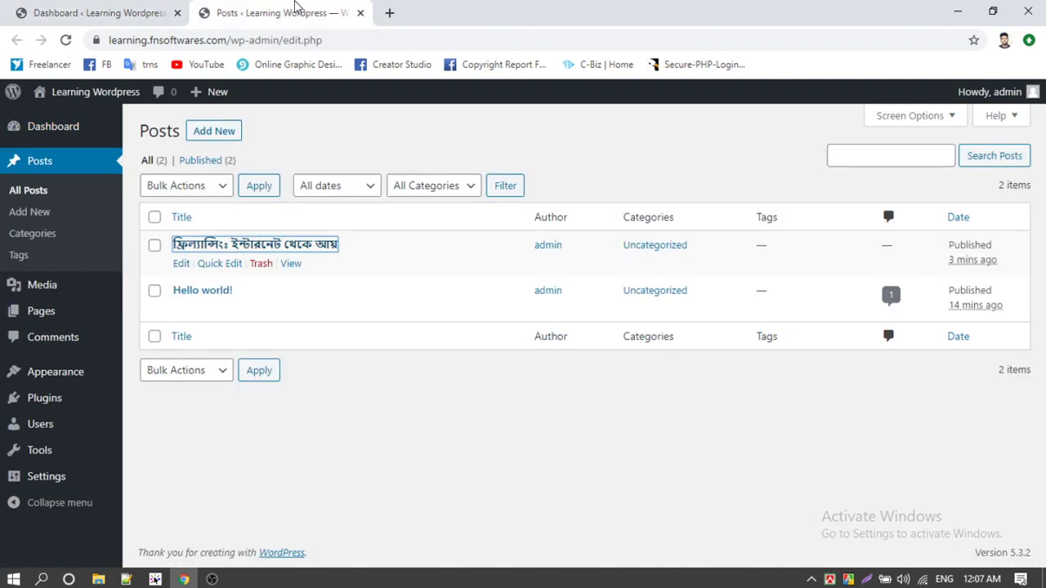
{"action": "left_click", "coordinate": [93, 10]}
{"action": "mouse_move", "coordinate": [51, 97]}
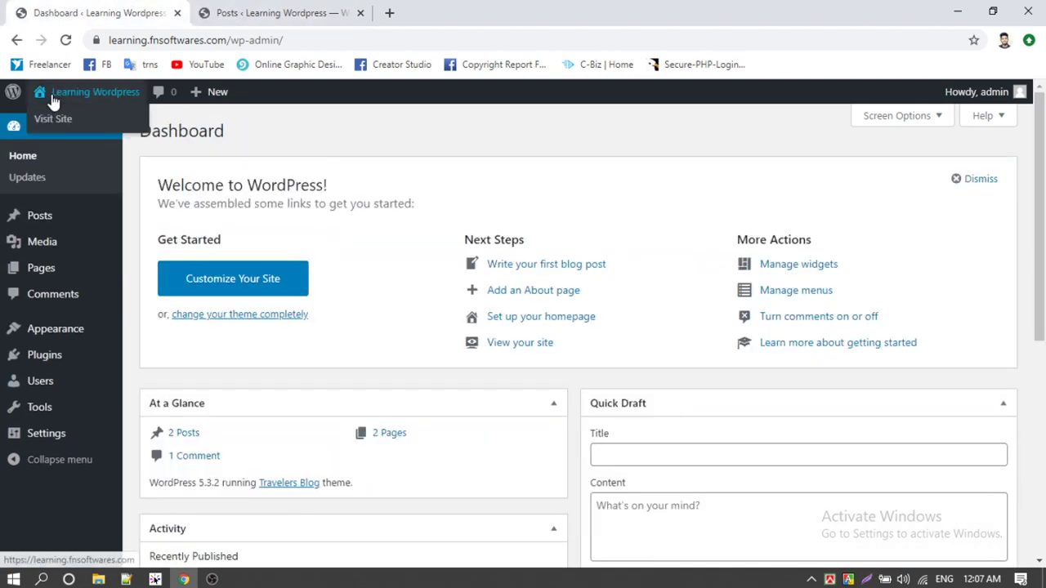
{"action": "middle_click", "coordinate": [57, 123]}
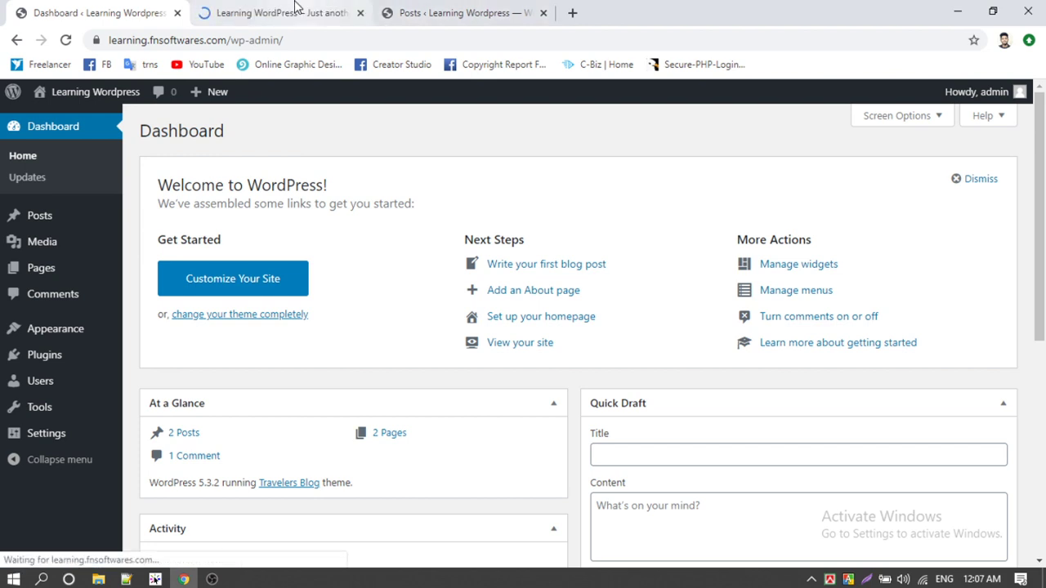
{"action": "left_click", "coordinate": [294, 12]}
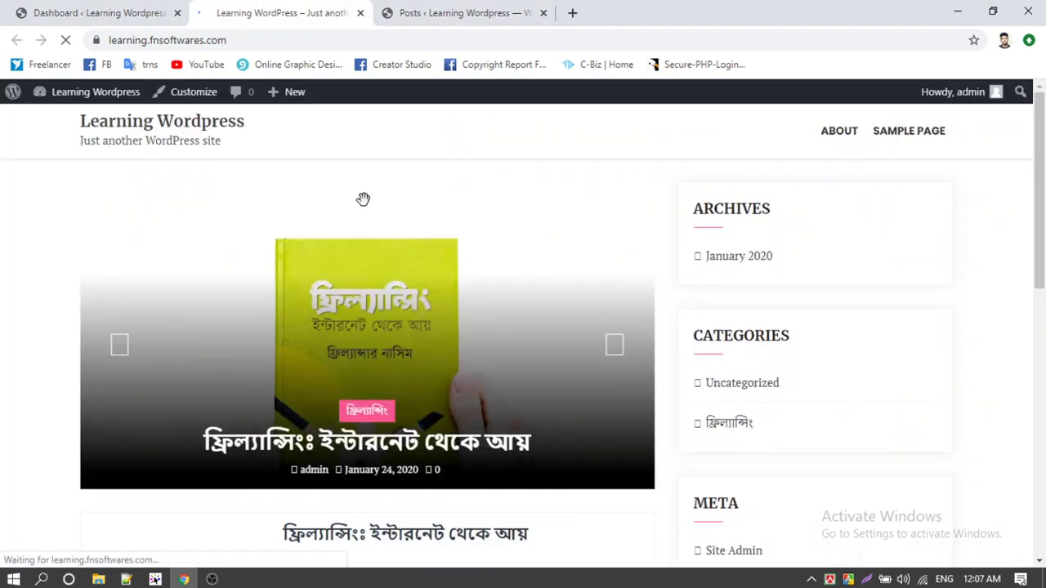
{"action": "left_click", "coordinate": [838, 133]}
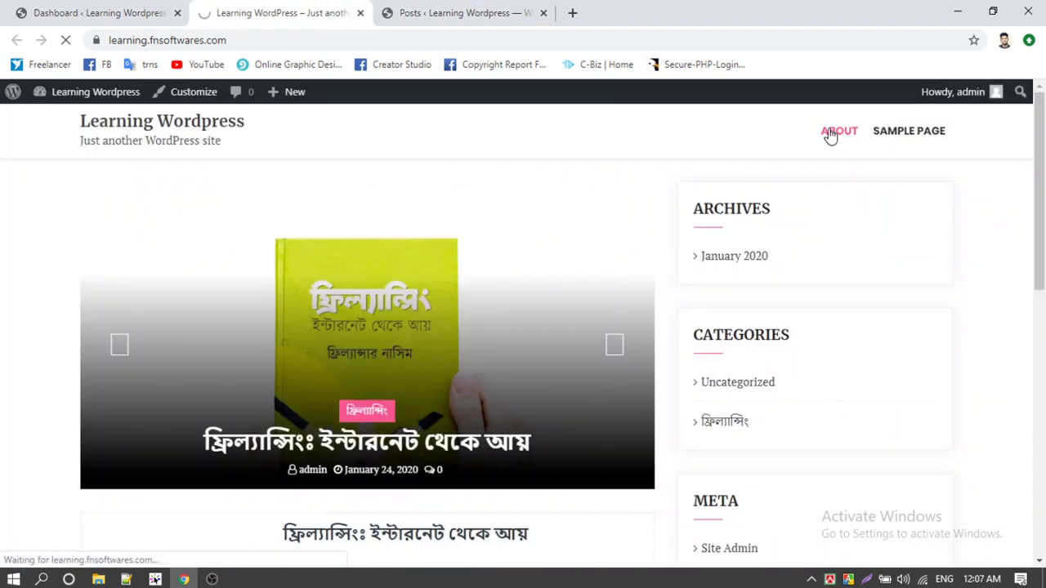
Examine the About page's heading, body text and sidebar in the new theme.
{"action": "scroll", "coordinate": [131, 250], "scroll_direction": "down", "scroll_amount": 3}
{"action": "scroll", "coordinate": [130, 251], "scroll_direction": "down", "scroll_amount": 1}
{"action": "scroll", "coordinate": [144, 308], "scroll_direction": "up", "scroll_amount": 3}
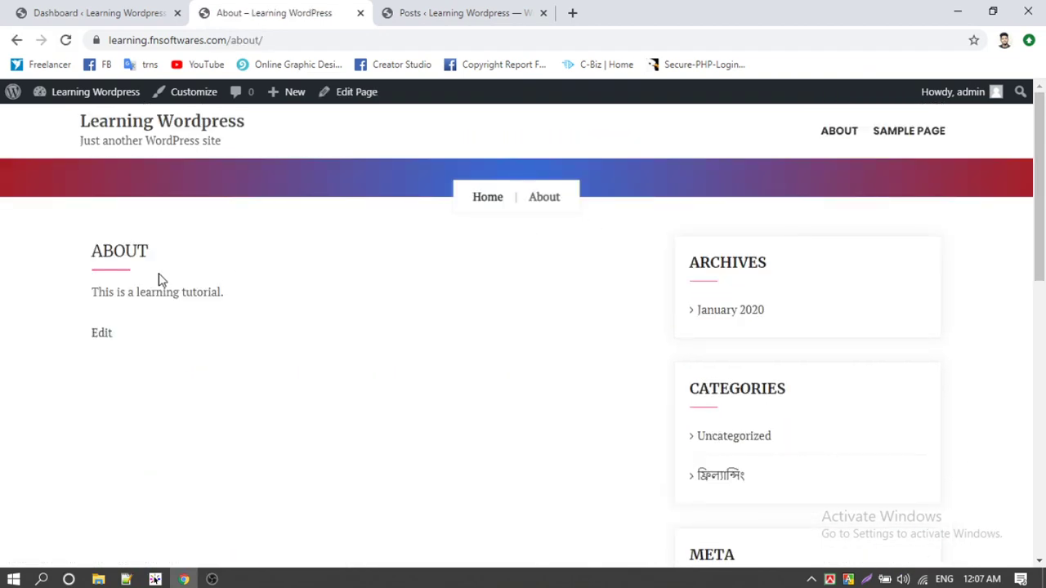
{"action": "scroll", "coordinate": [175, 286], "scroll_direction": "down", "scroll_amount": 3}
{"action": "scroll", "coordinate": [265, 264], "scroll_direction": "up", "scroll_amount": 3}
{"action": "left_click_drag", "start_coordinate": [92, 251], "coordinate": [180, 251]}
{"action": "left_click", "coordinate": [132, 294]}
{"action": "left_click_drag", "start_coordinate": [95, 292], "coordinate": [302, 354]}
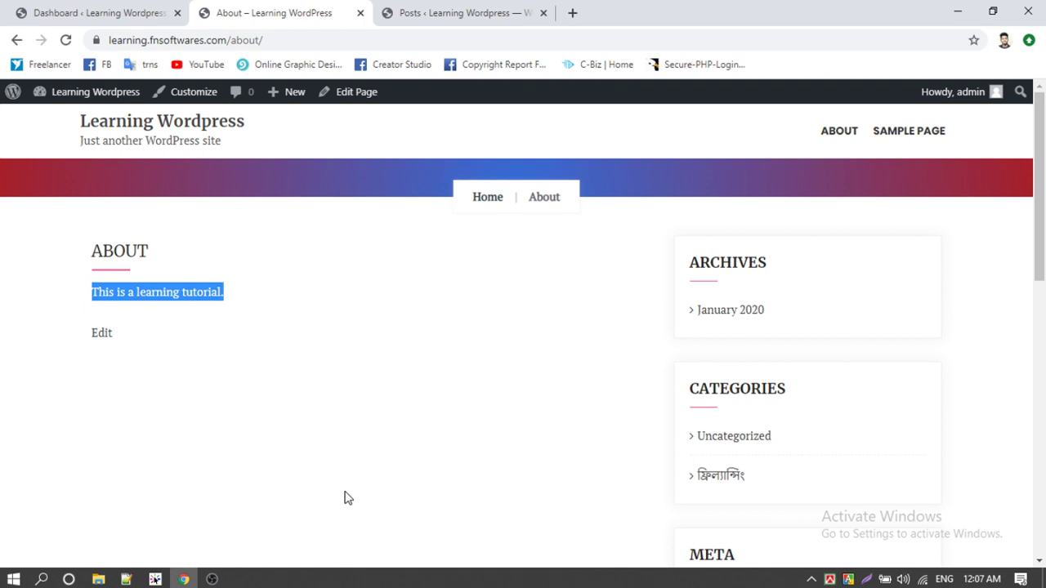
{"action": "left_click", "coordinate": [165, 449]}
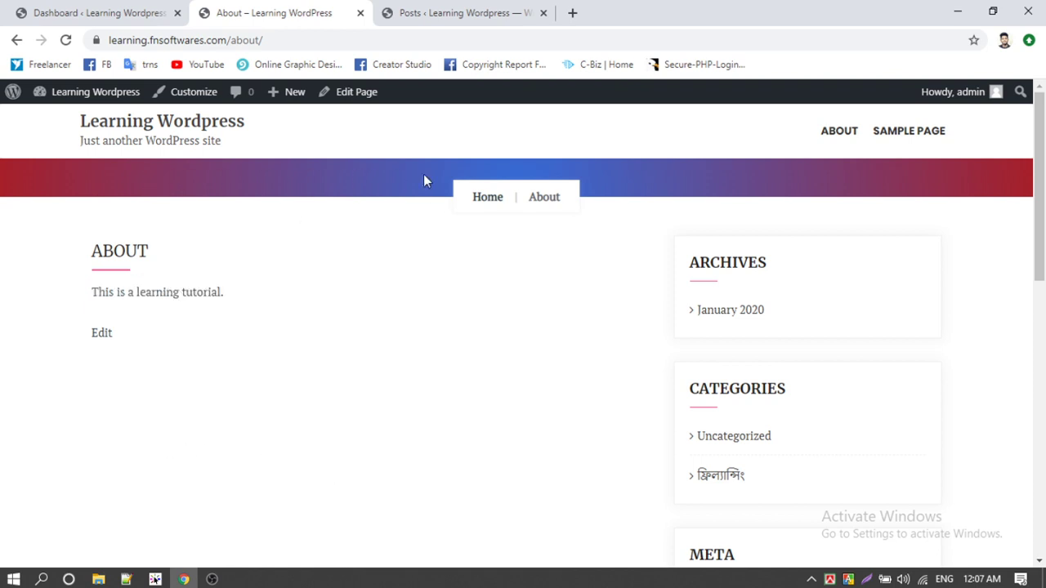
Open the About page for editing in a new tab and switch to that tab.
{"action": "left_click", "coordinate": [114, 9]}
{"action": "left_click", "coordinate": [196, 10]}
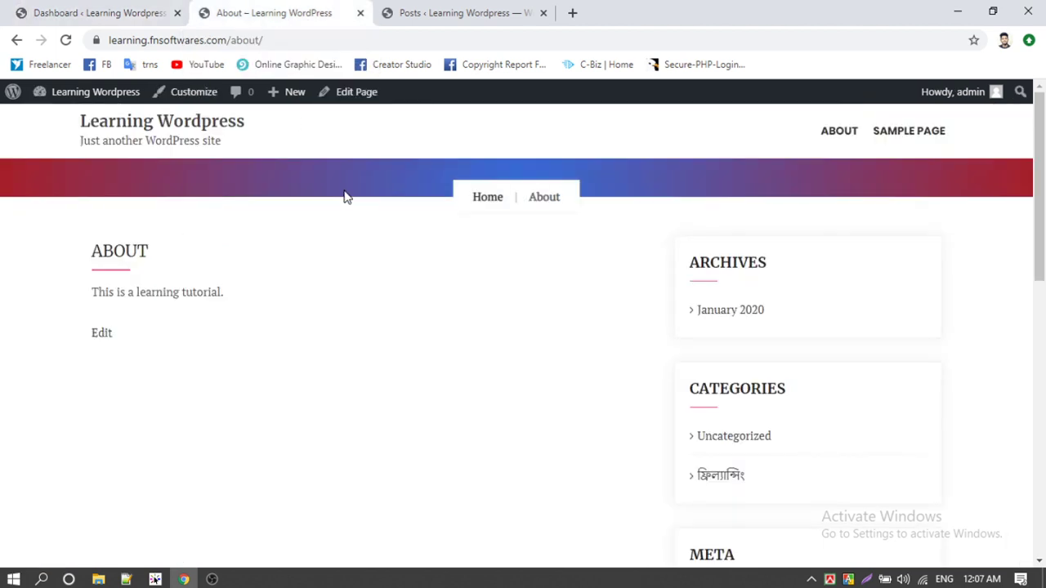
{"action": "right_click", "coordinate": [351, 94]}
{"action": "left_click", "coordinate": [367, 107]}
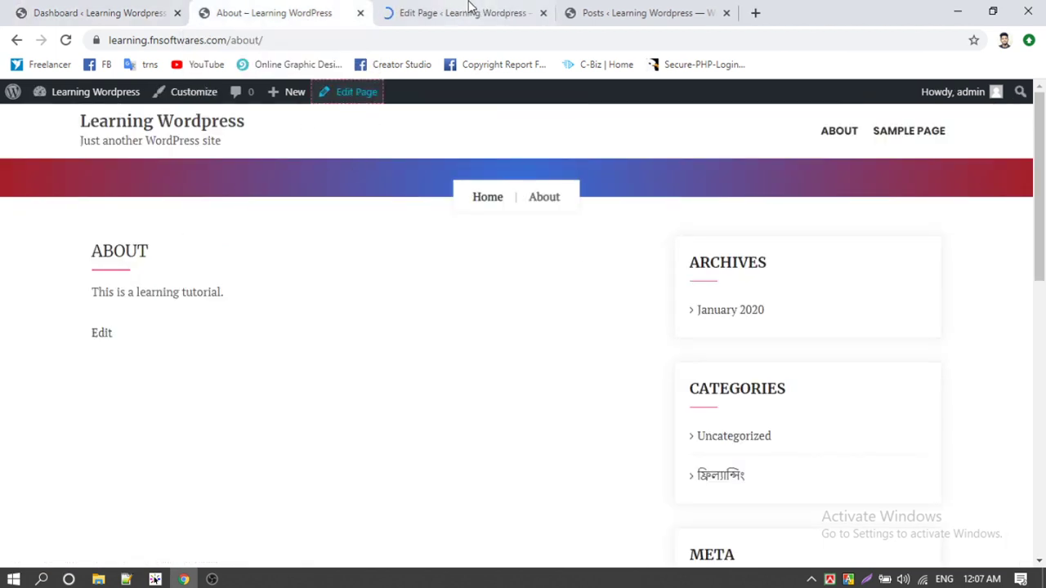
{"action": "left_click", "coordinate": [469, 10]}
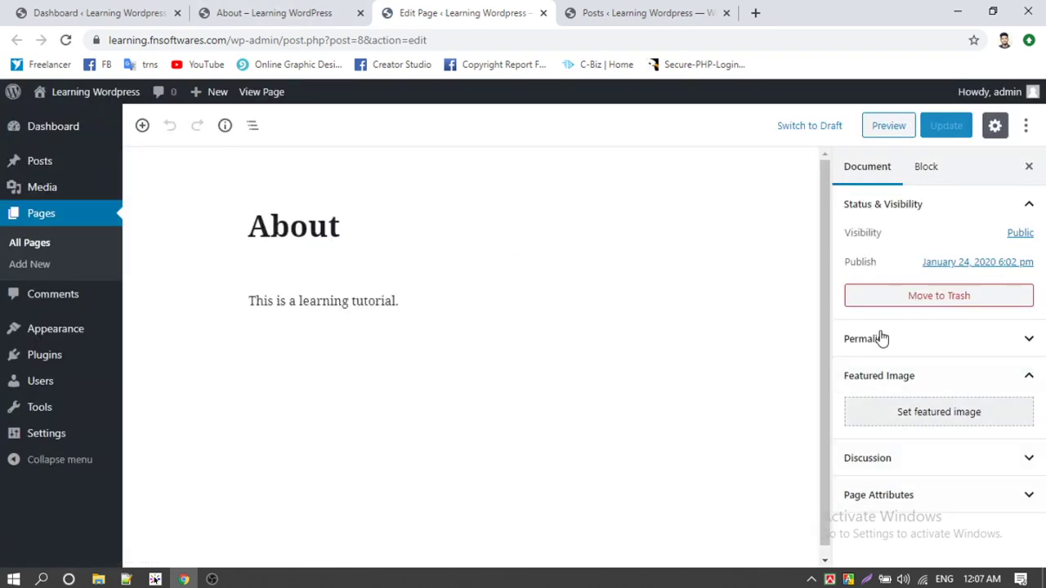
Set the group photo from the media library as the About page's featured image and update the page.
{"action": "left_click", "coordinate": [941, 412]}
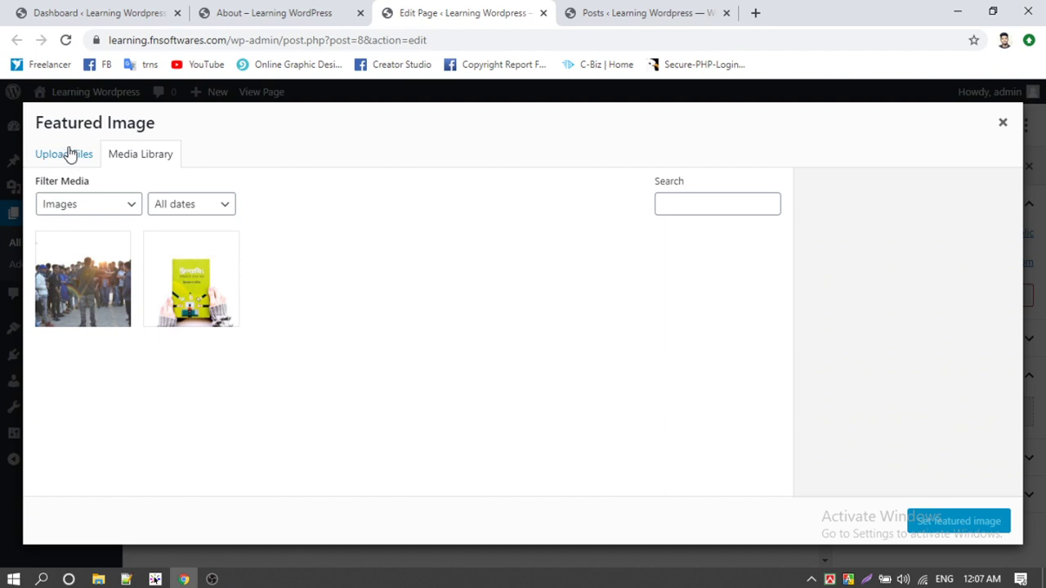
{"action": "left_click", "coordinate": [69, 155]}
{"action": "left_click", "coordinate": [140, 160]}
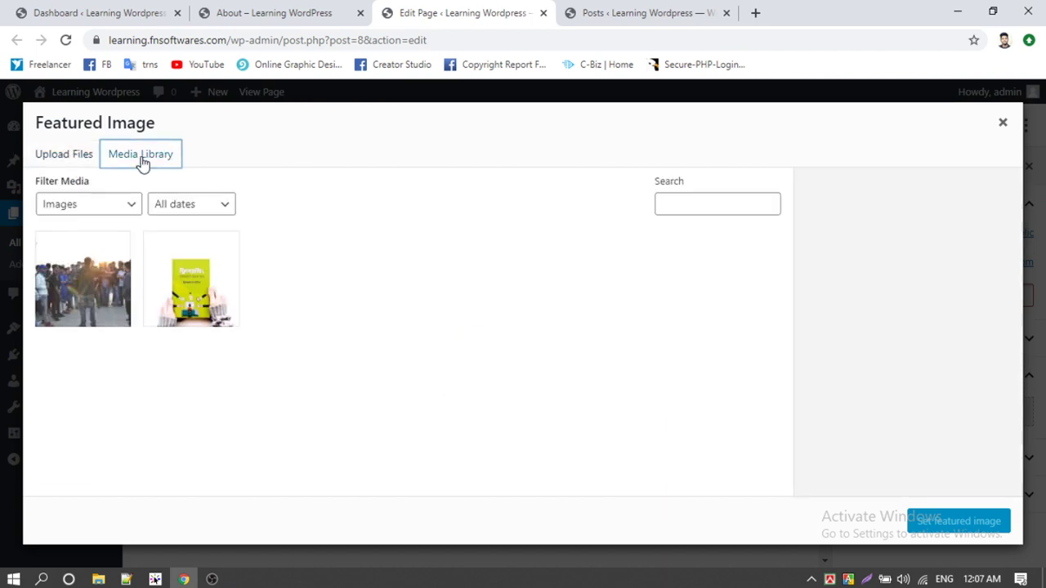
{"action": "left_click", "coordinate": [90, 276]}
{"action": "left_click", "coordinate": [934, 524]}
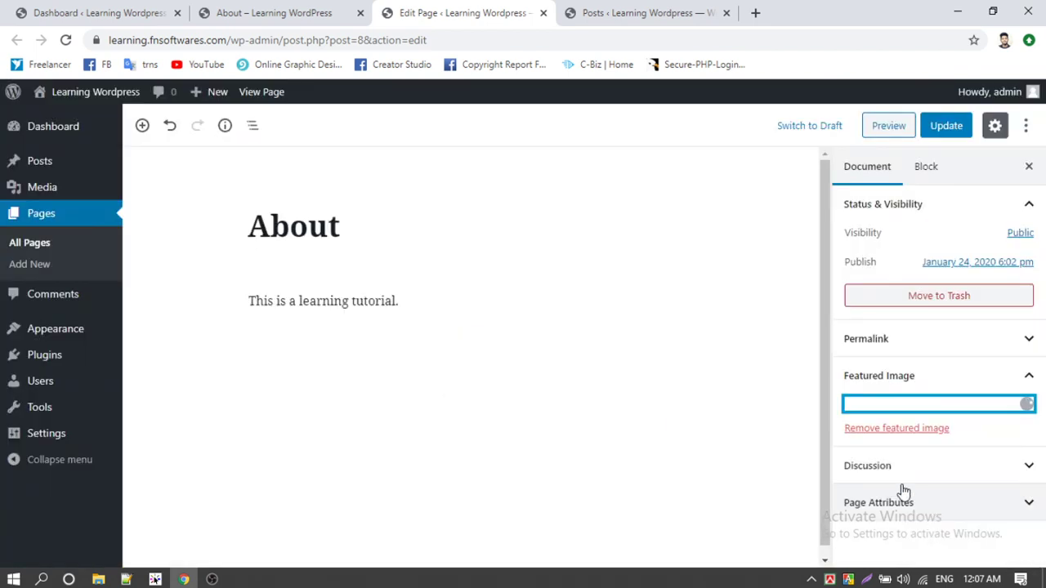
{"action": "left_click", "coordinate": [946, 129]}
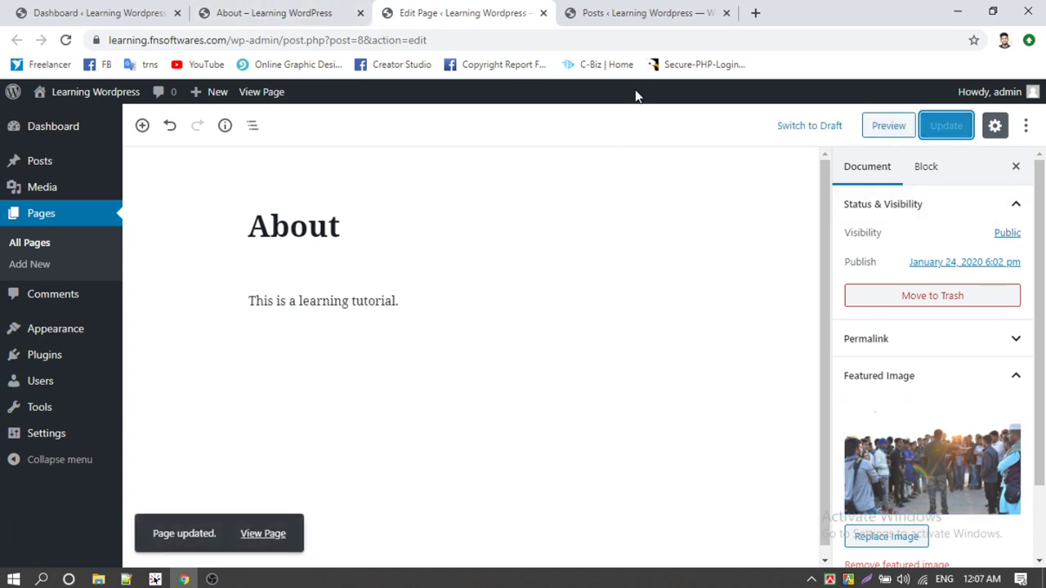
Switch to the live About page, reload it and move its browser tab to the end of the open tabs.
{"action": "left_click", "coordinate": [641, 8]}
{"action": "left_click", "coordinate": [446, 8]}
{"action": "left_click", "coordinate": [270, 8]}
{"action": "left_click", "coordinate": [69, 41]}
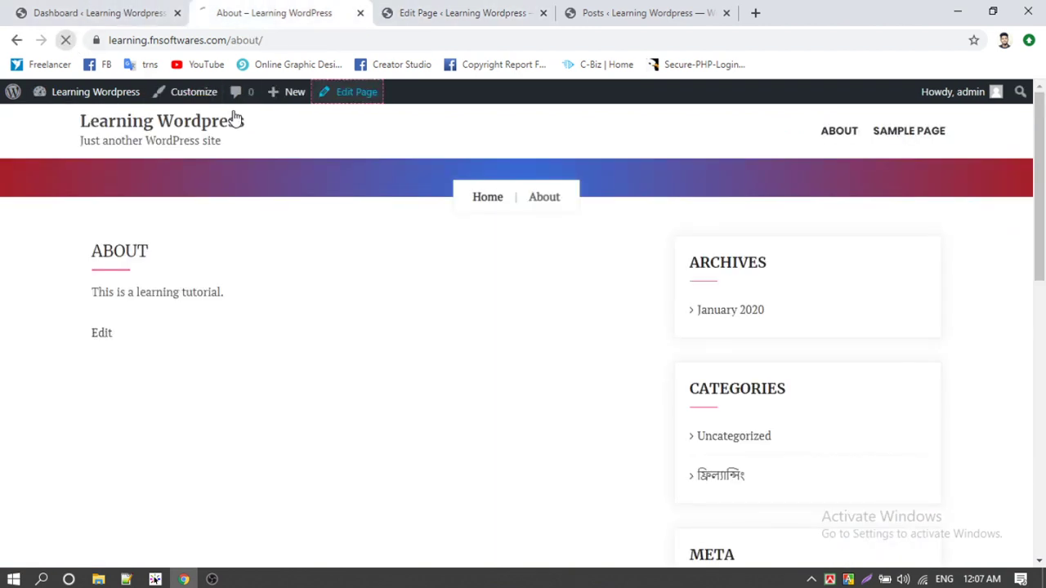
{"action": "left_click_drag", "start_coordinate": [264, 7], "coordinate": [645, 12]}
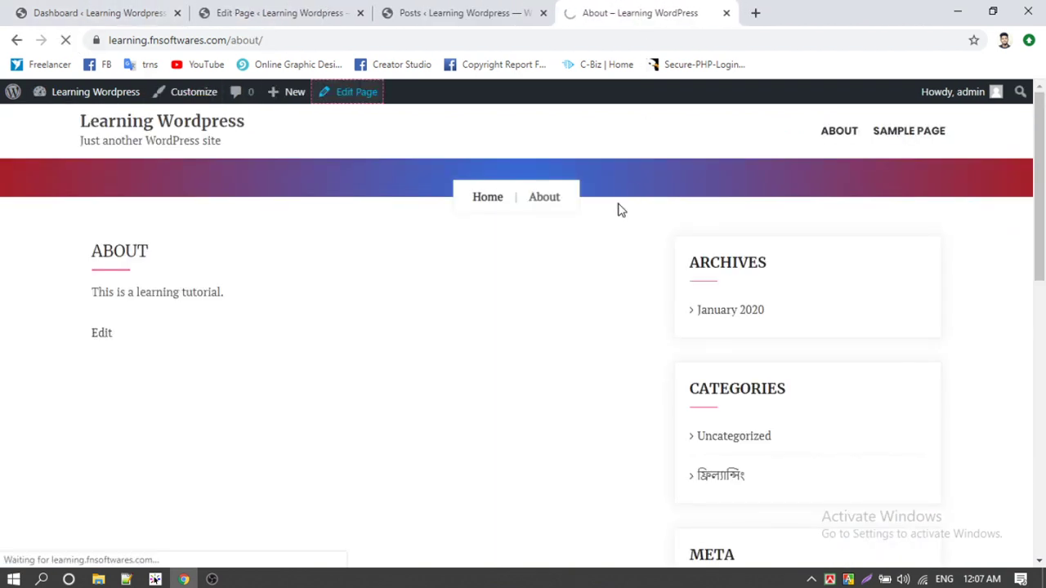
{"action": "scroll", "coordinate": [435, 291], "scroll_direction": "down", "scroll_amount": 6}
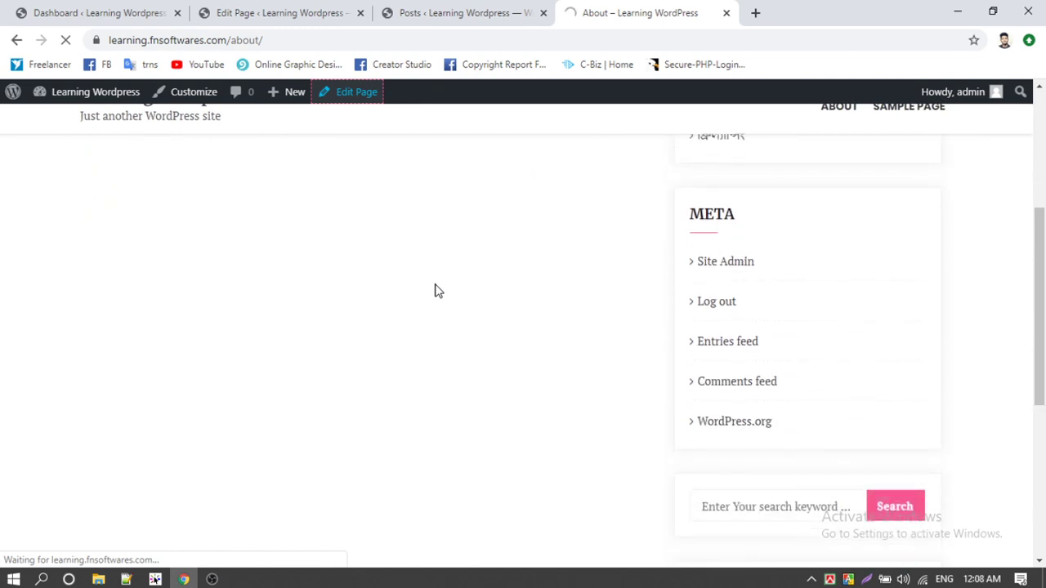
{"action": "scroll", "coordinate": [434, 291], "scroll_direction": "up", "scroll_amount": 2}
{"action": "scroll", "coordinate": [435, 291], "scroll_direction": "up", "scroll_amount": 3}
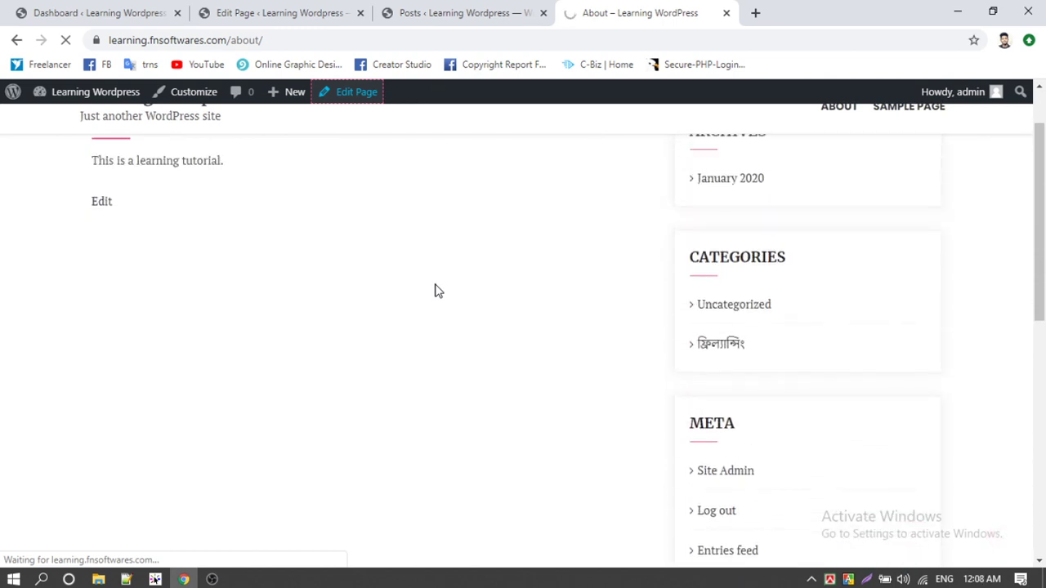
{"action": "scroll", "coordinate": [435, 291], "scroll_direction": "up", "scroll_amount": 2}
{"action": "left_click", "coordinate": [480, 9]}
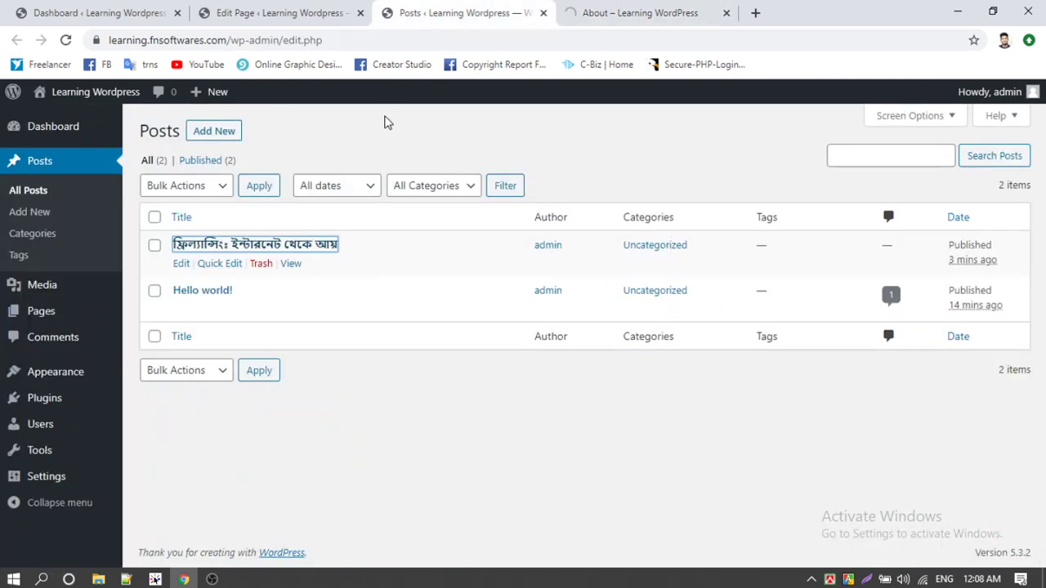
{"action": "left_click", "coordinate": [314, 12]}
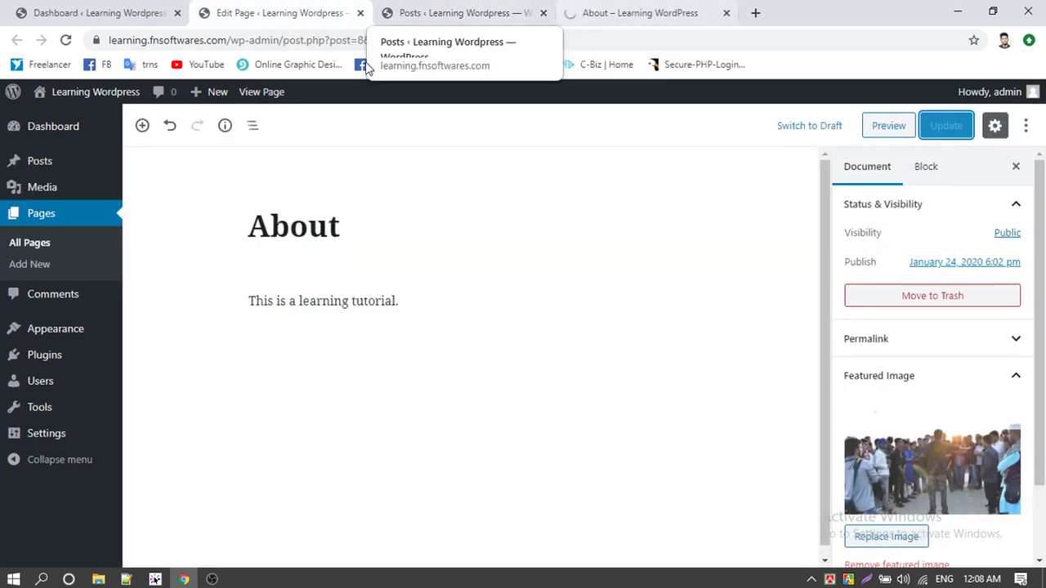
{"action": "left_click", "coordinate": [654, 9]}
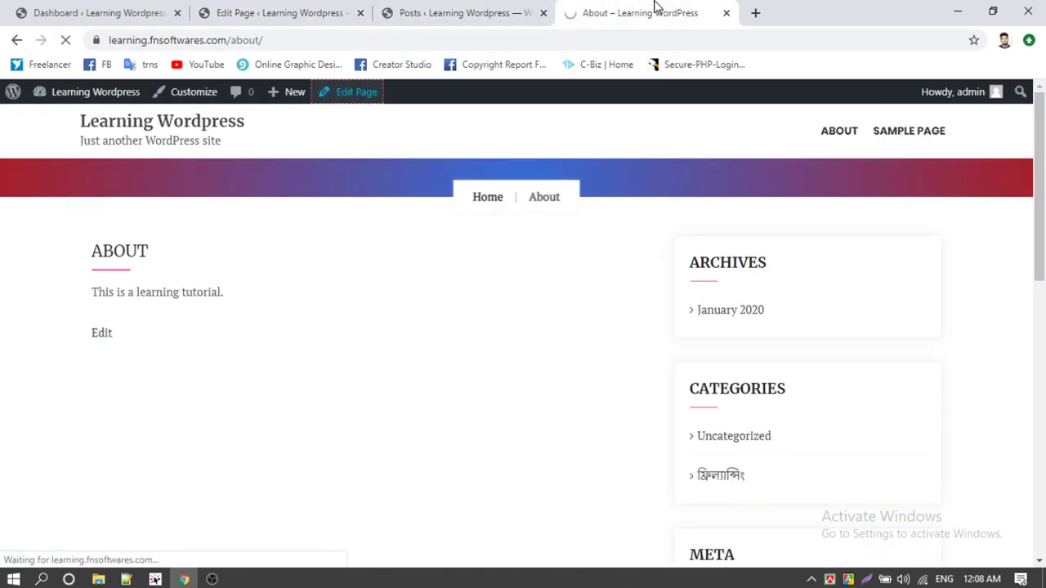
{"action": "left_click", "coordinate": [504, 206]}
{"action": "left_click", "coordinate": [212, 579]}
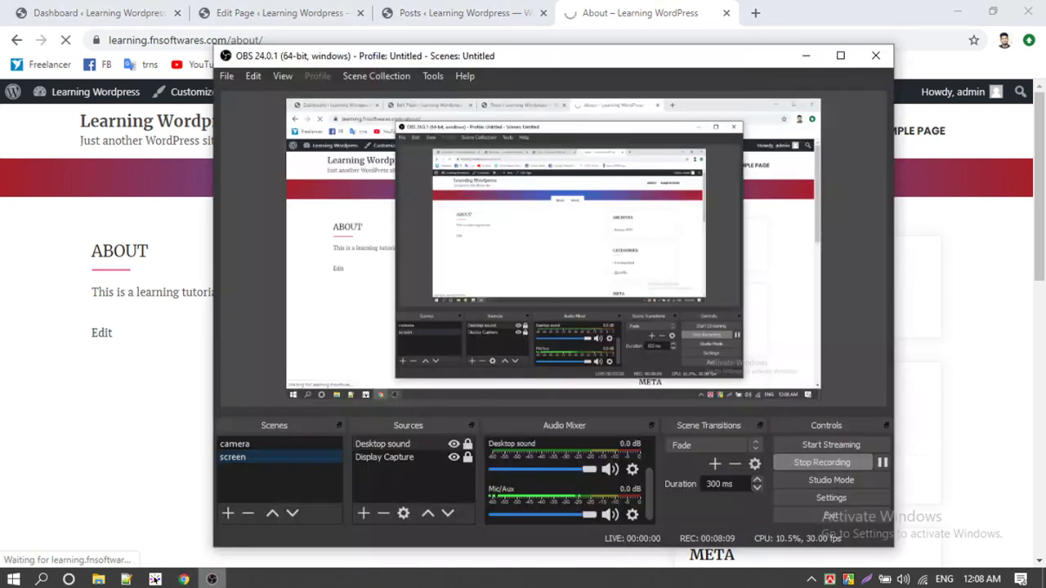
{"action": "left_click", "coordinate": [883, 463]}
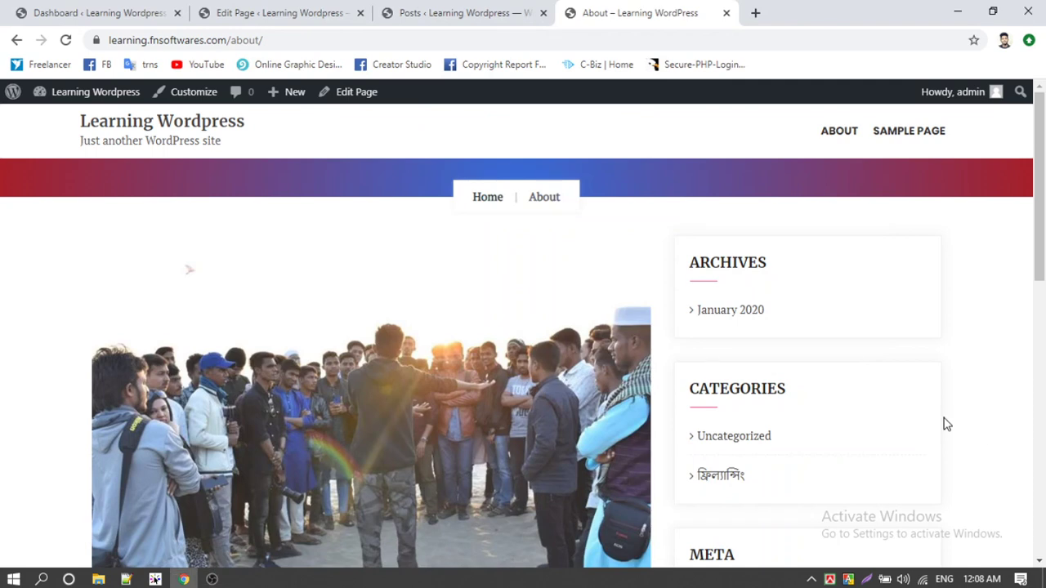
Examine the featured image, heading and body text on the reloaded live About page.
{"action": "scroll", "coordinate": [400, 318], "scroll_direction": "down", "scroll_amount": 5}
{"action": "scroll", "coordinate": [400, 324], "scroll_direction": "up", "scroll_amount": 5}
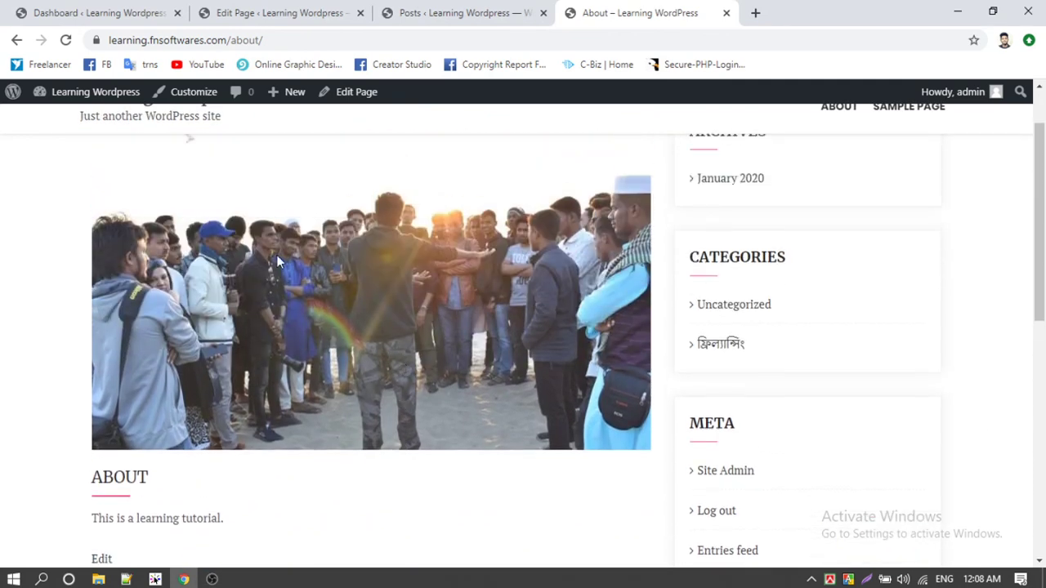
{"action": "scroll", "coordinate": [292, 260], "scroll_direction": "down", "scroll_amount": 3}
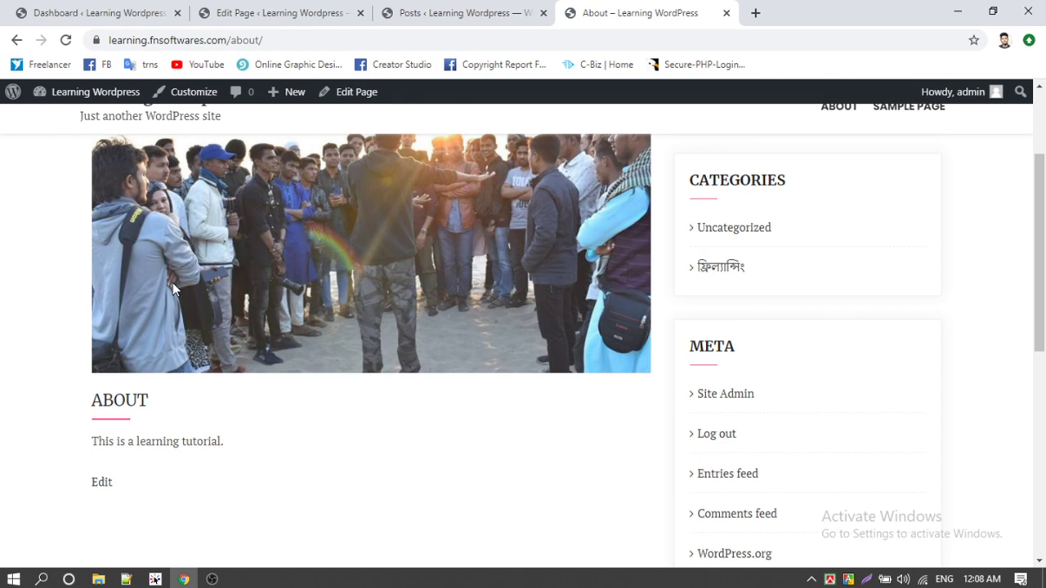
{"action": "left_click_drag", "start_coordinate": [419, 230], "coordinate": [29, 344]}
{"action": "scroll", "coordinate": [123, 302], "scroll_direction": "up", "scroll_amount": 3}
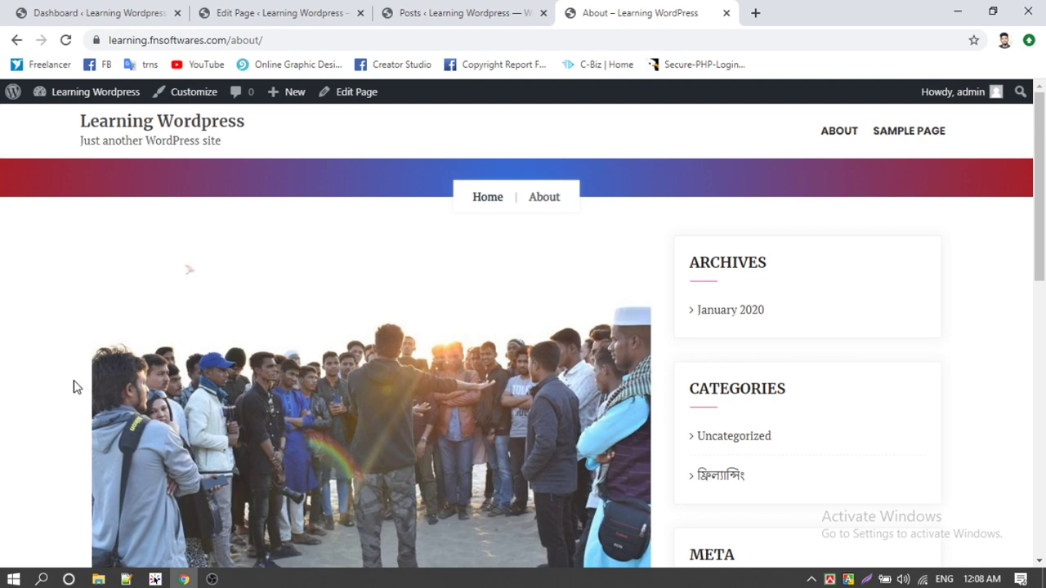
Return to the WordPress dashboard and look over the site's administration options, including those for appearance, plugins and tools.
{"action": "left_click", "coordinate": [309, 6]}
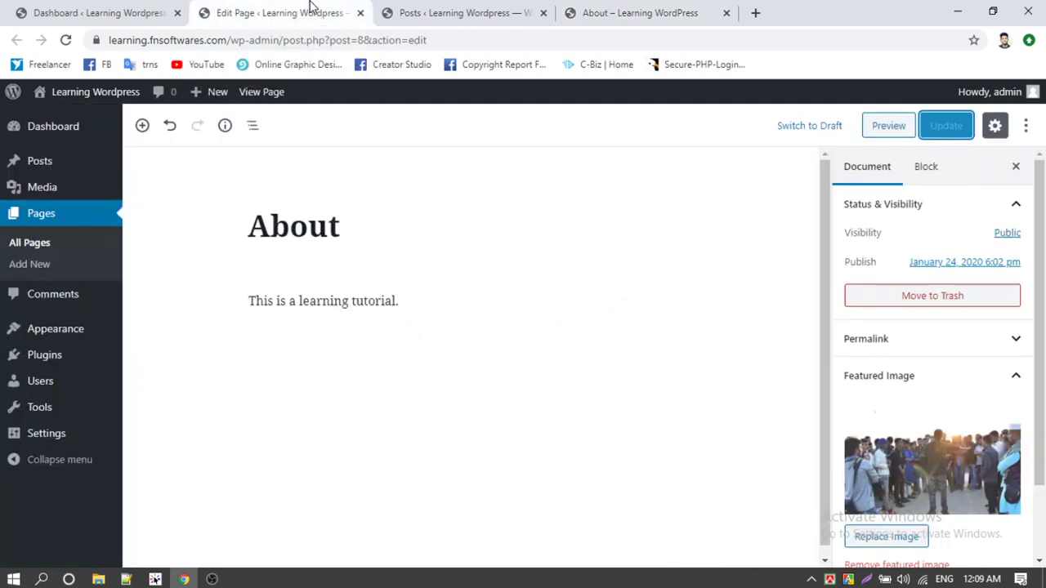
{"action": "left_click", "coordinate": [151, 10]}
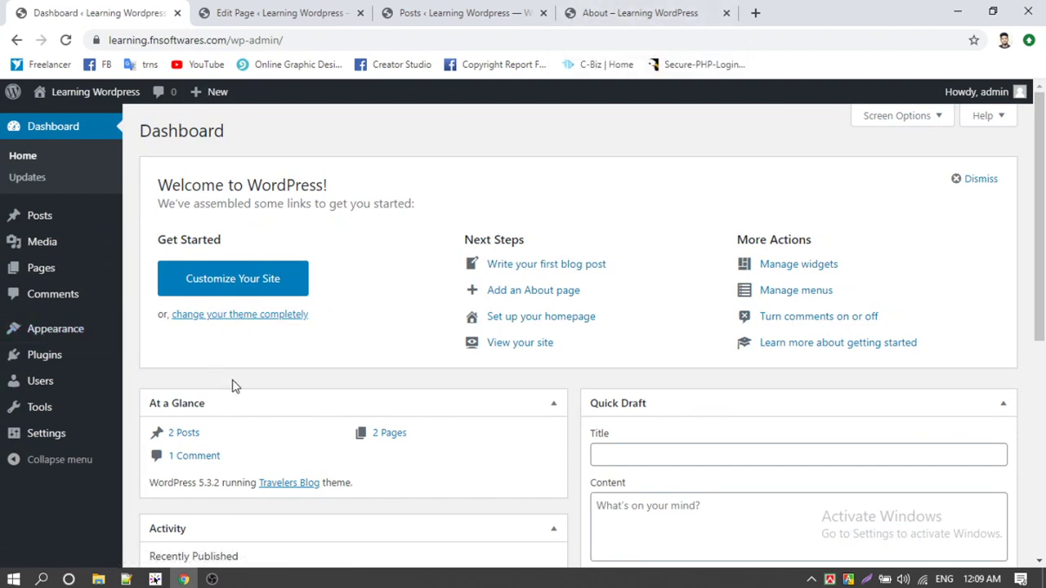
{"action": "left_click", "coordinate": [697, 7]}
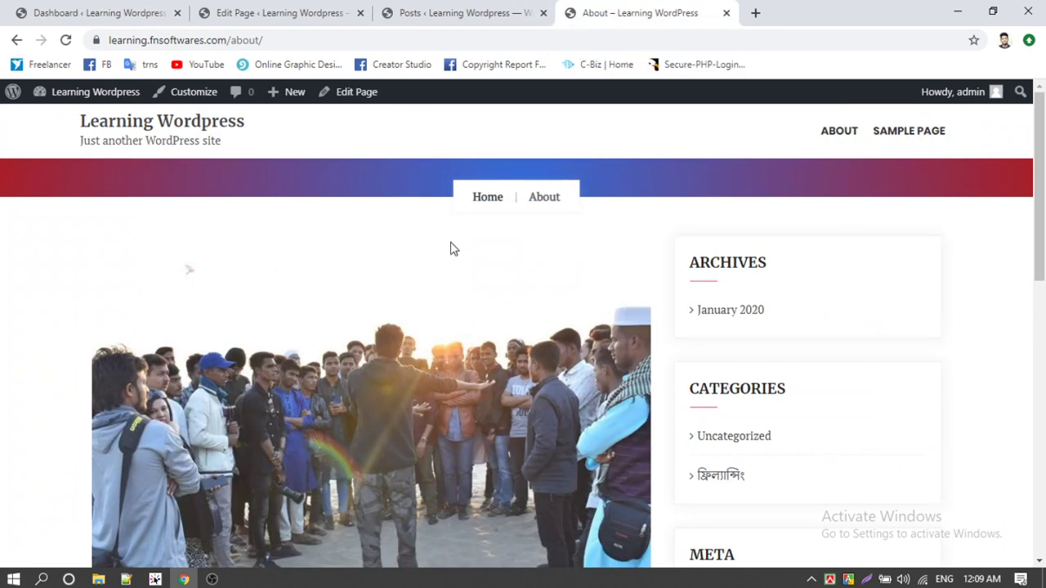
{"action": "left_click", "coordinate": [102, 12]}
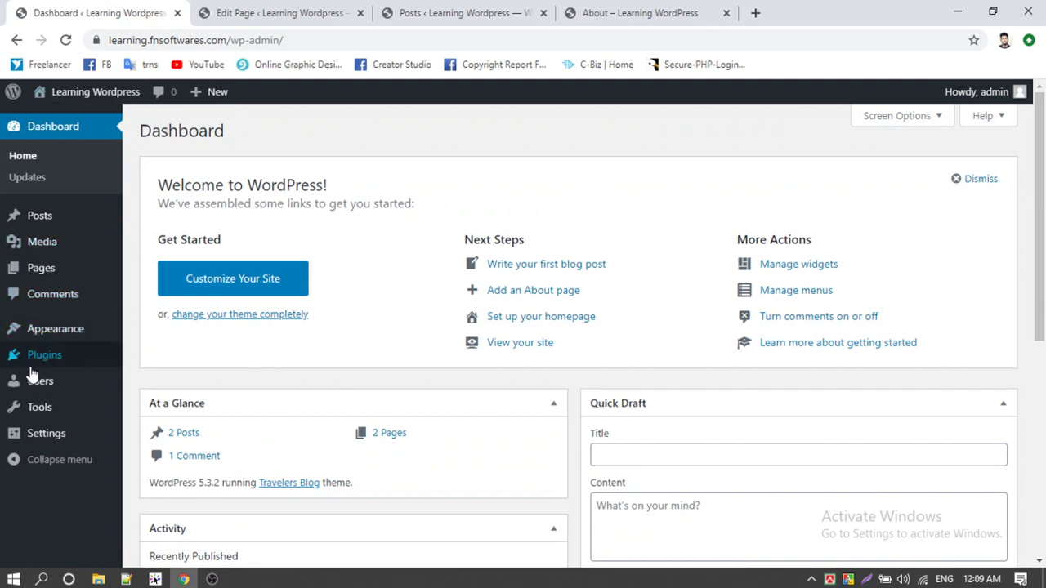
{"action": "mouse_move", "coordinate": [51, 362]}
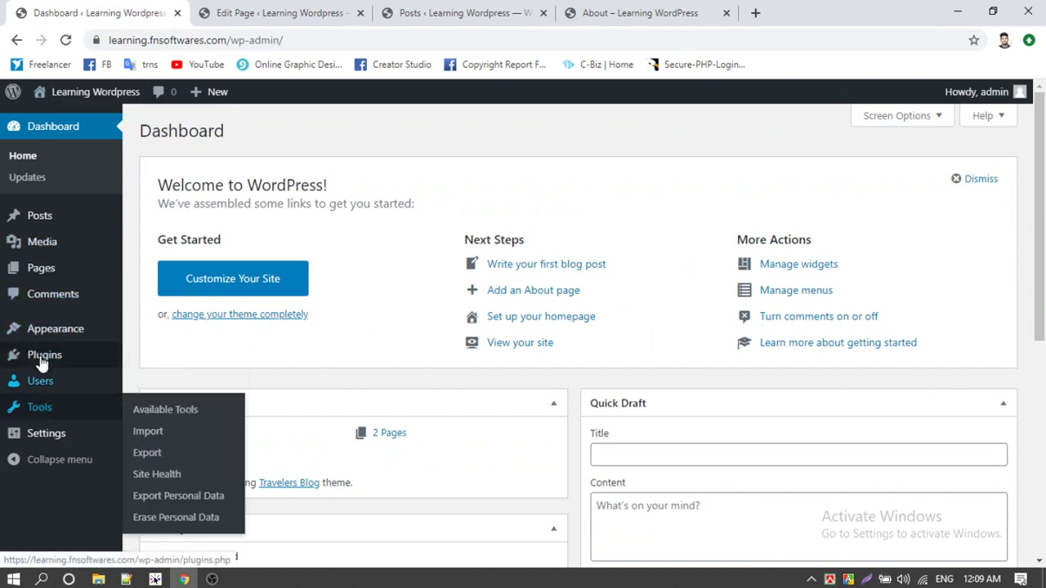
{"action": "mouse_move", "coordinate": [54, 437]}
{"action": "mouse_move", "coordinate": [54, 333]}
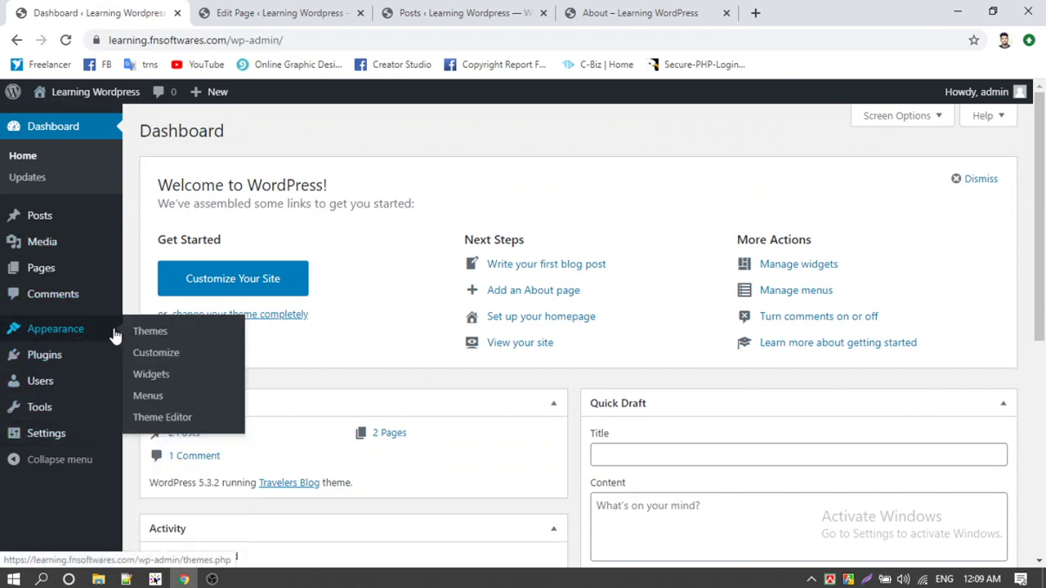